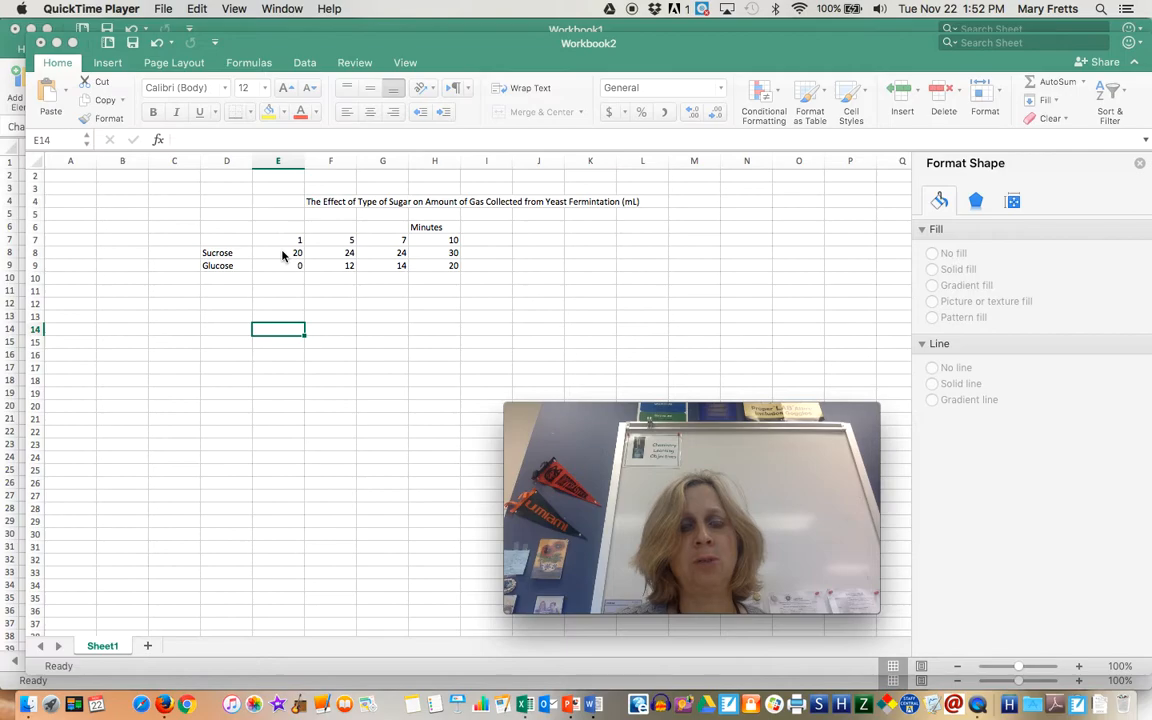
# Change the last time value in the Minutes row, cell H7, to 15
pyautogui.click(442, 241)
pyautogui.click(441, 240)
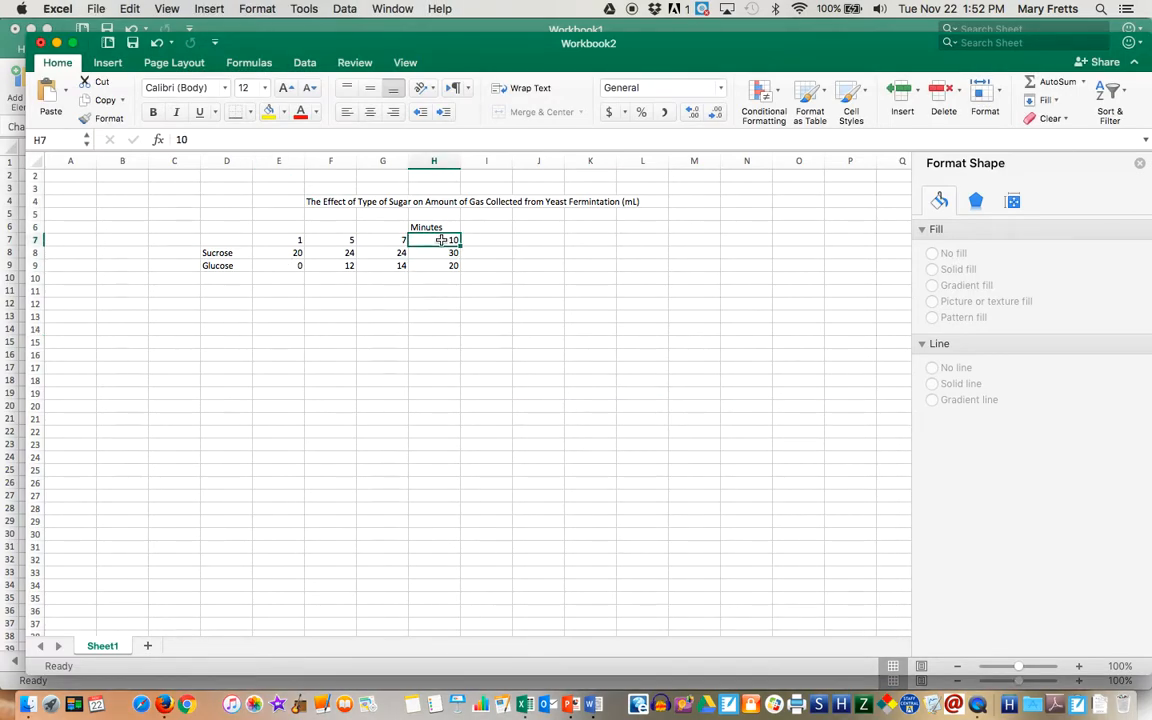
pyautogui.write('15')
pyautogui.click(379, 305)
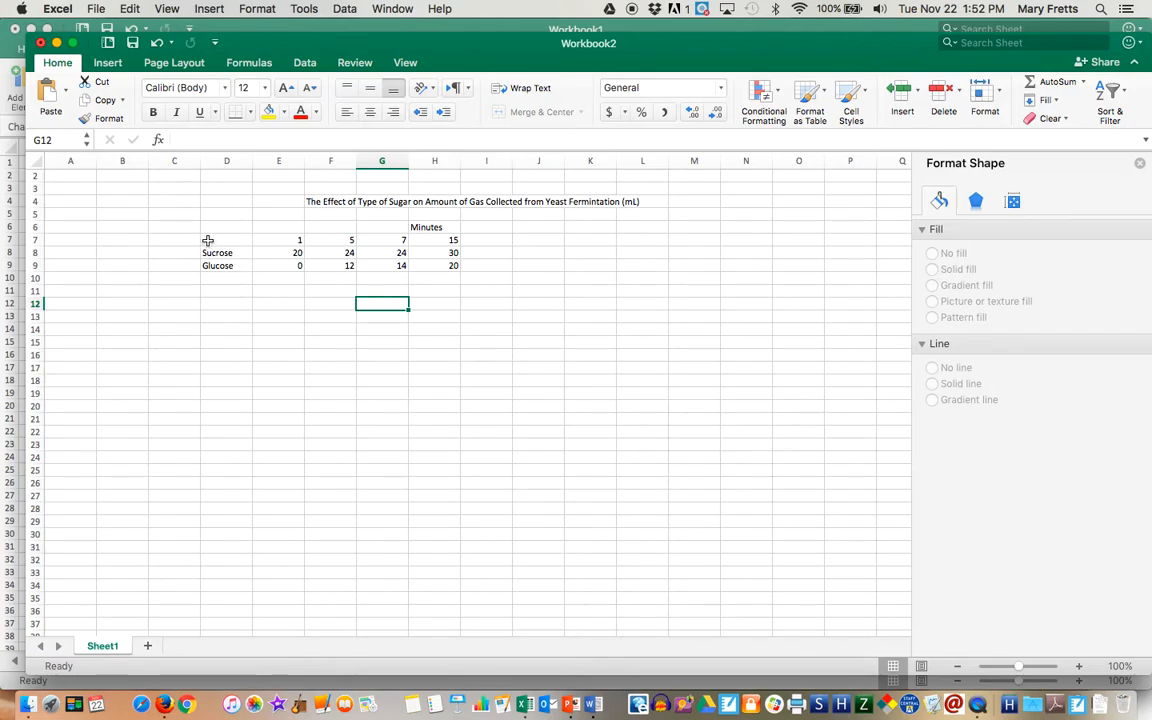
# Insert a plain 2-D line chart from the data in D7:H9 and enlarge it to about column N and row 34
pyautogui.moveTo(208, 240); pyautogui.dragTo(433, 266)
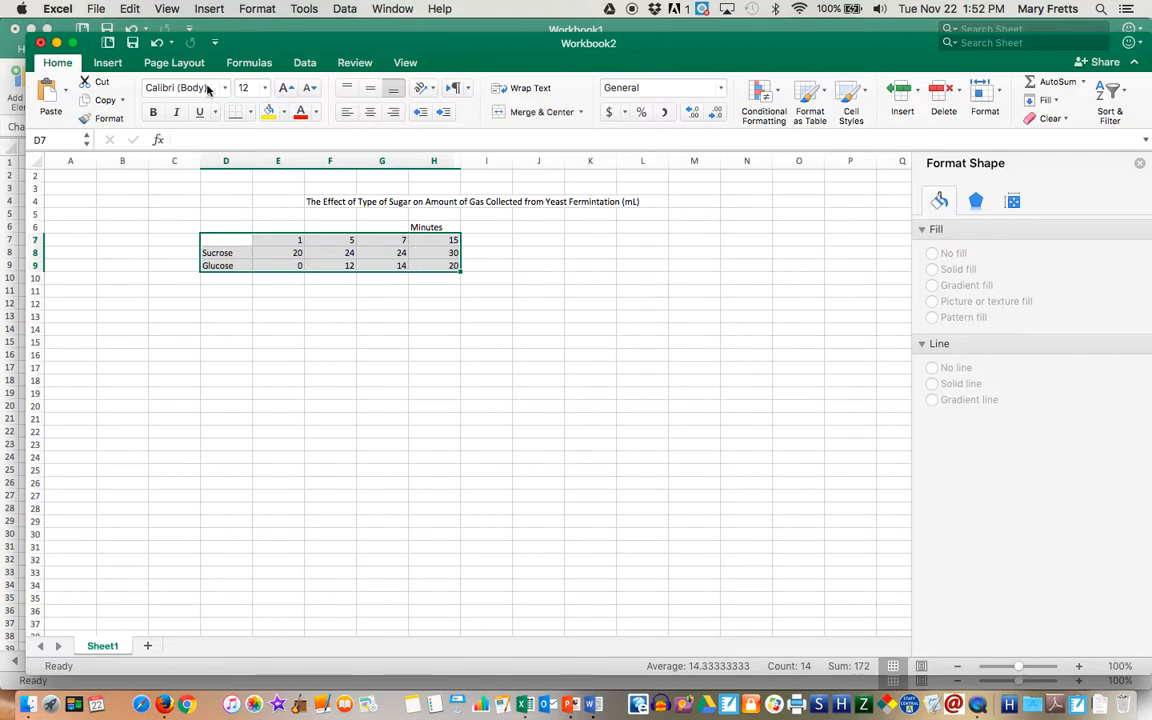
pyautogui.click(112, 64)
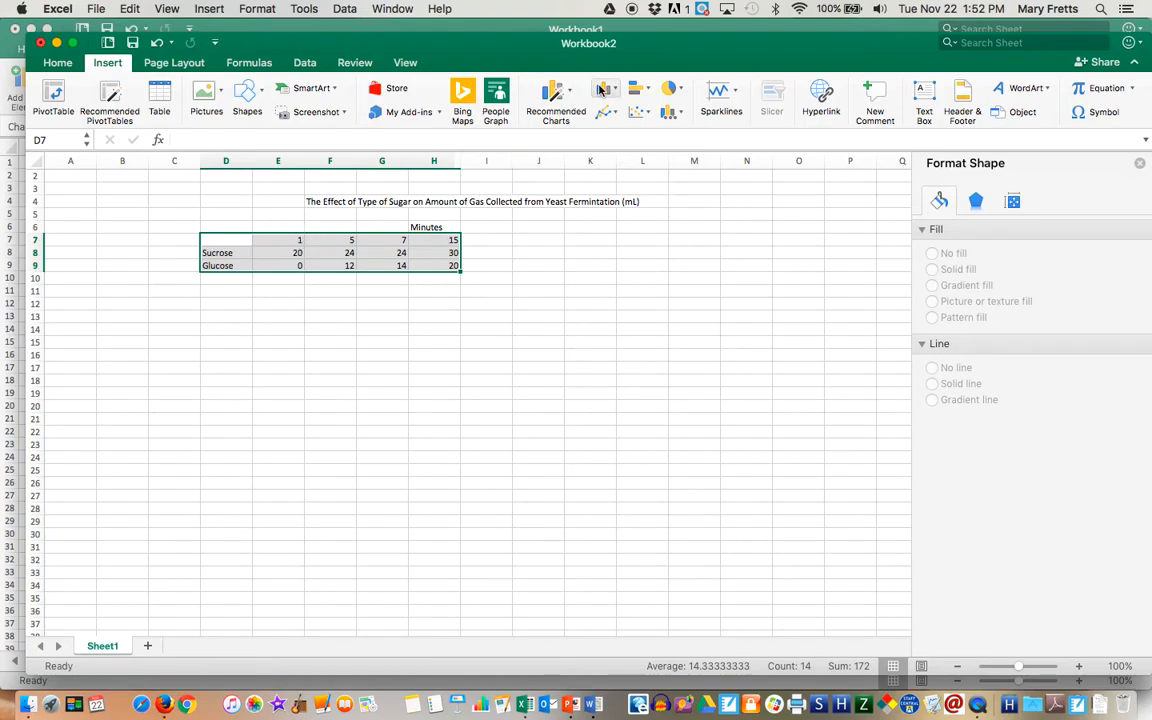
pyautogui.click(609, 114)
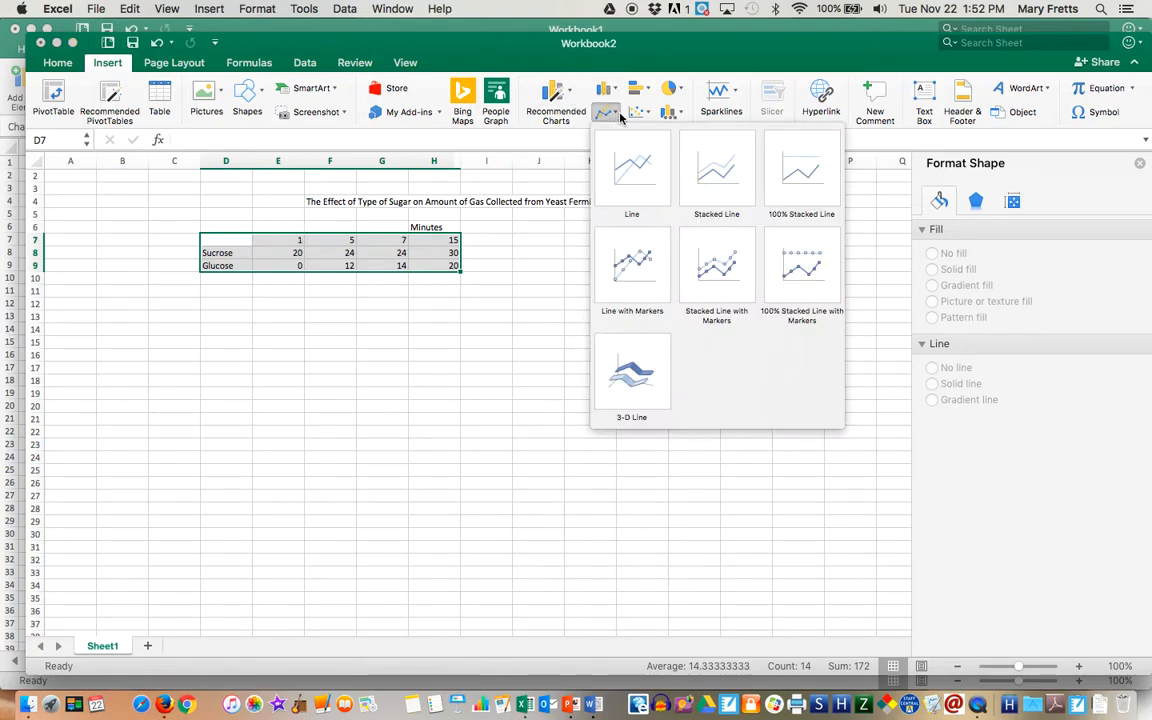
pyautogui.click(626, 188)
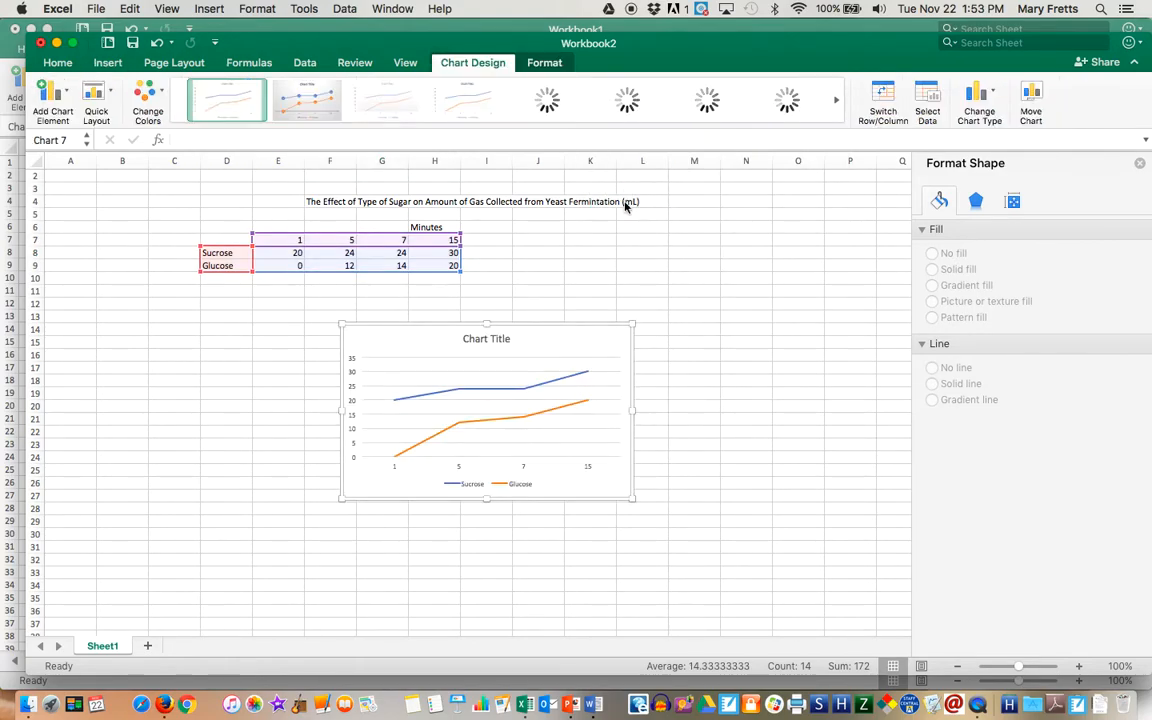
pyautogui.moveTo(632, 497); pyautogui.dragTo(774, 582)
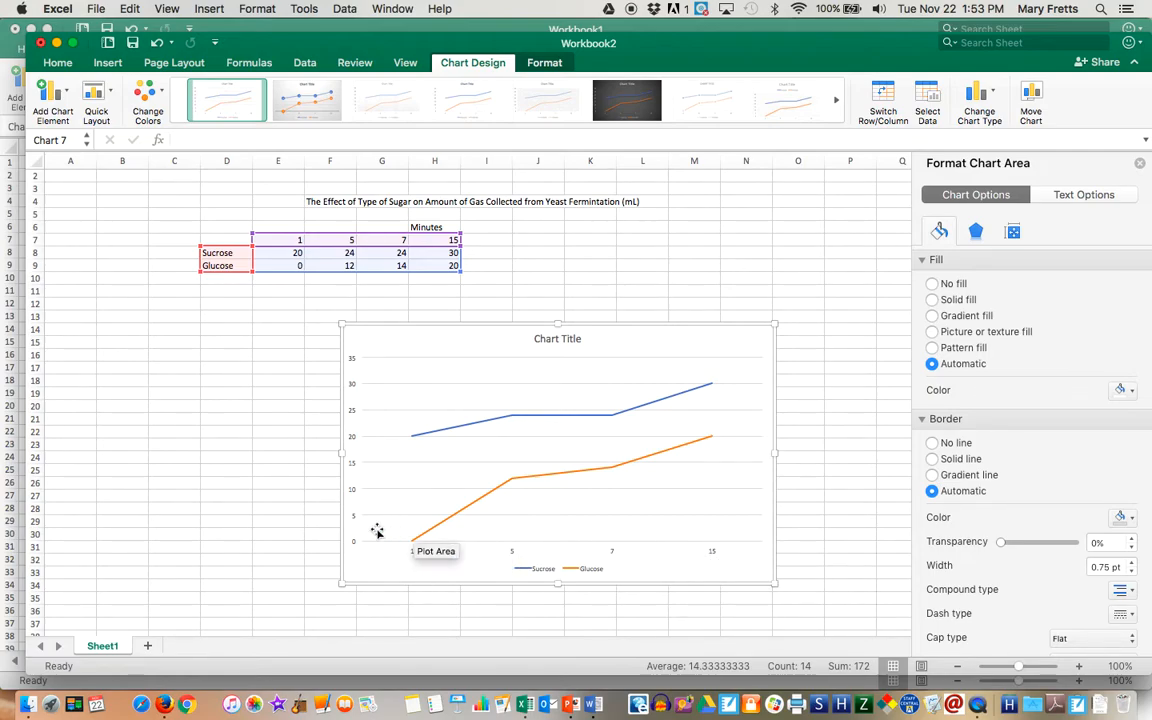
# Set the axis type of the chart's horizontal axis to Date axis so the minutes are spaced proportionally
pyautogui.click(519, 550)
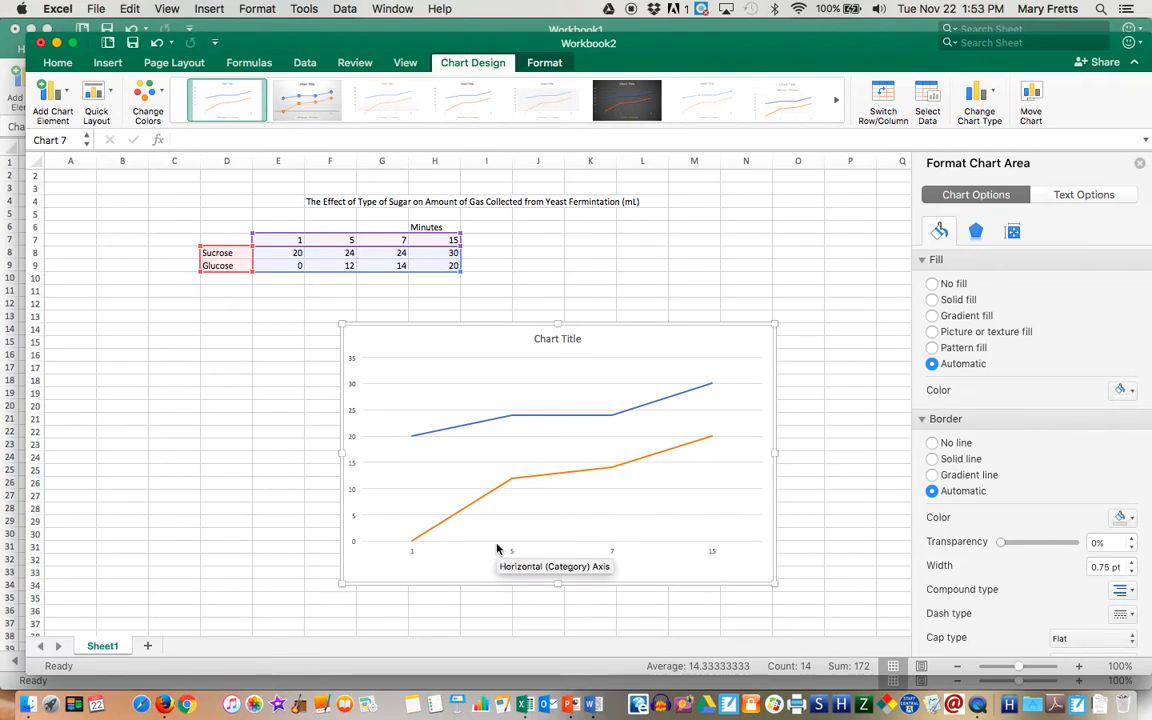
pyautogui.click(505, 551)
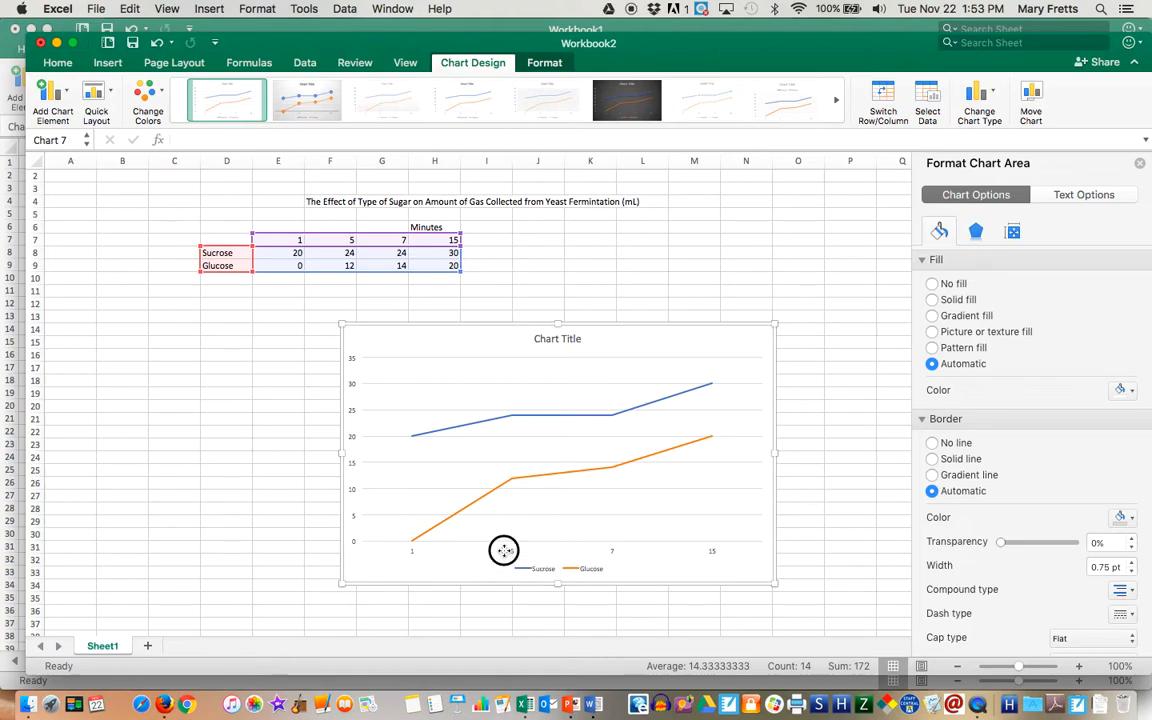
pyautogui.click(411, 545)
pyautogui.click(412, 555)
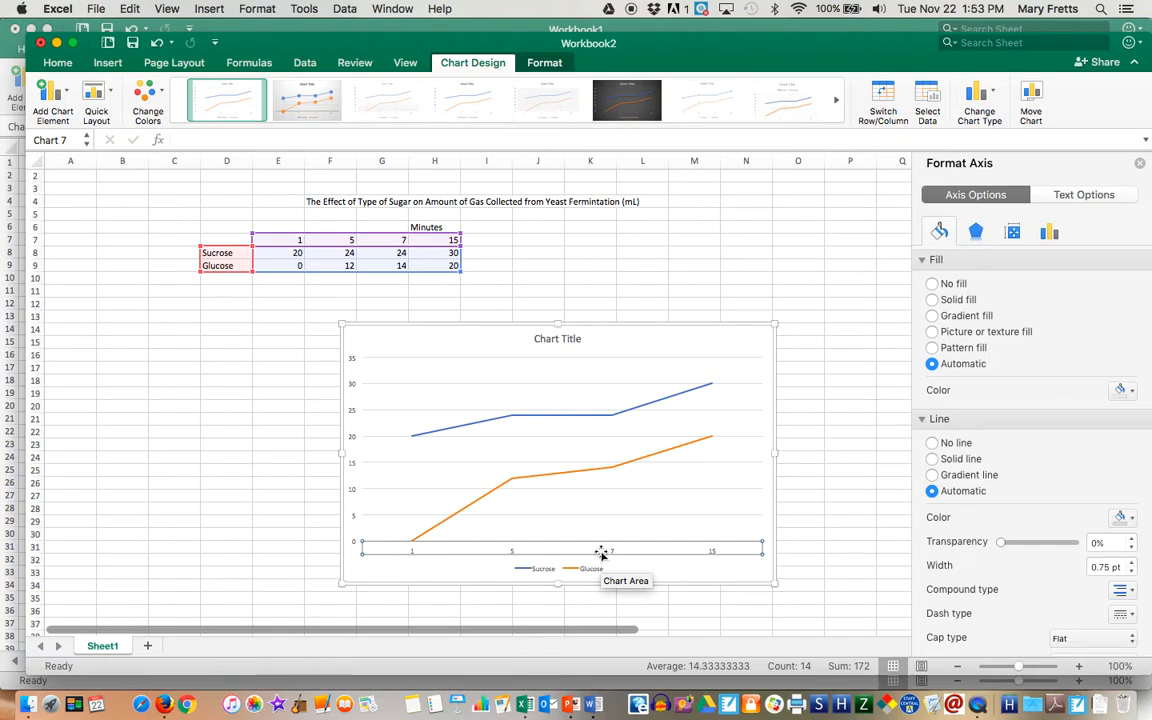
pyautogui.scroll(-5, 996, 534)
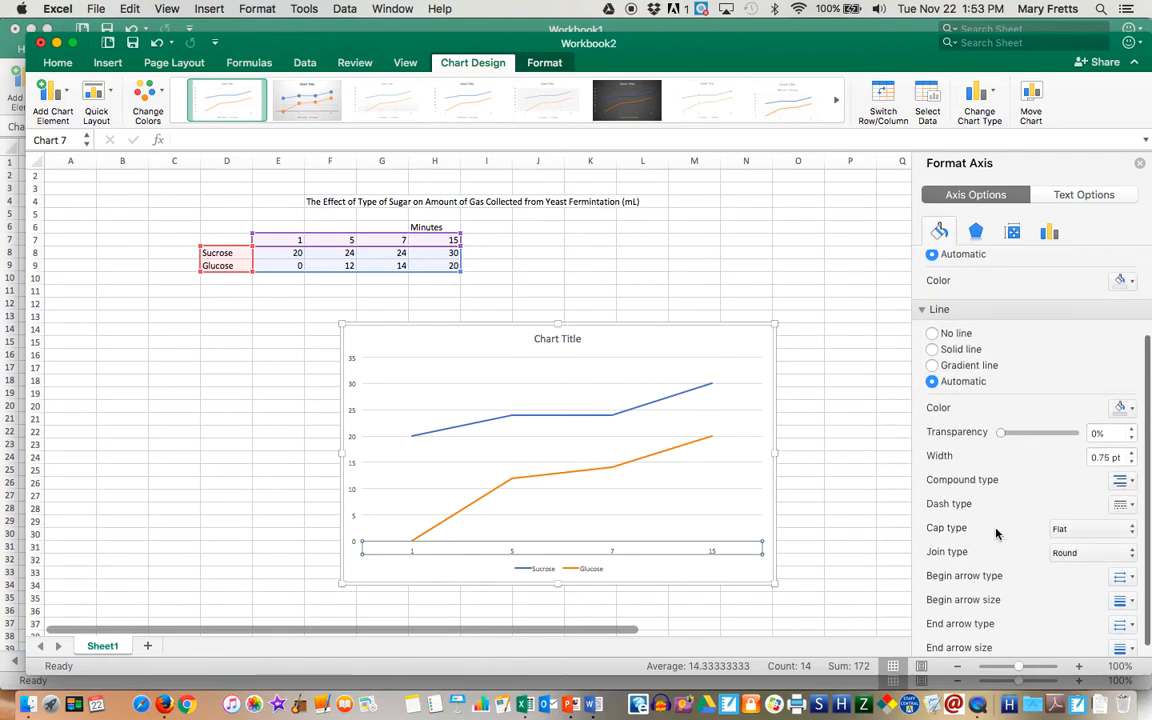
pyautogui.scroll(5, 996, 534)
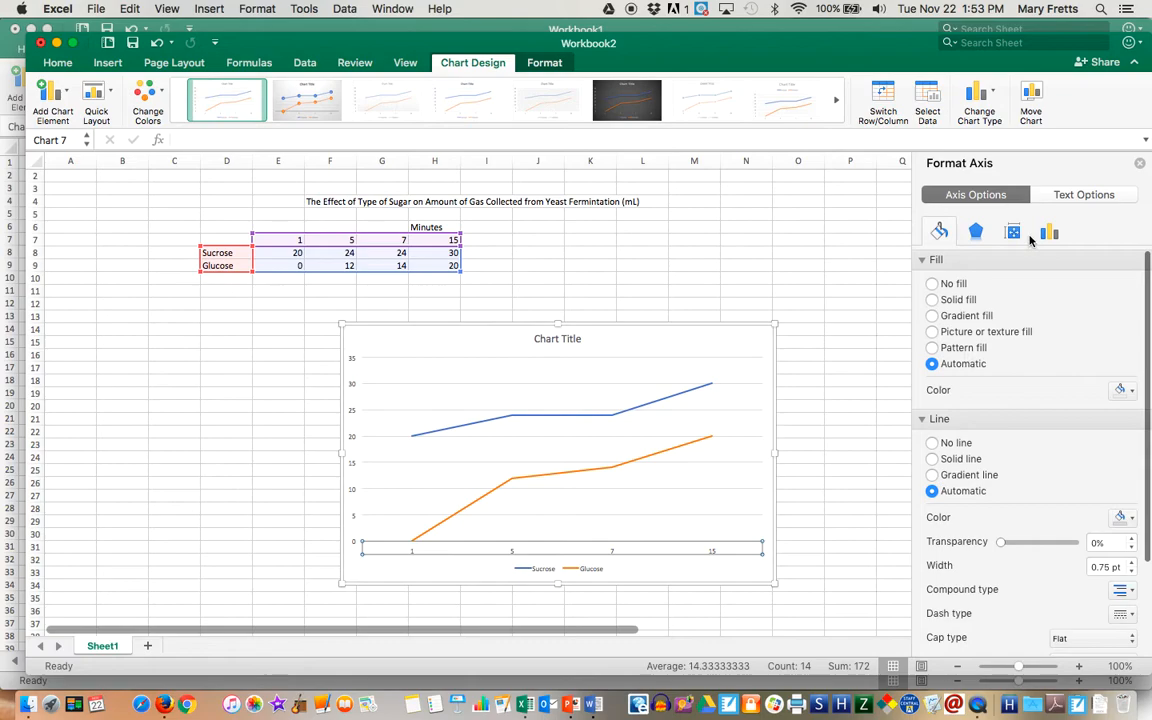
pyautogui.click(1064, 197)
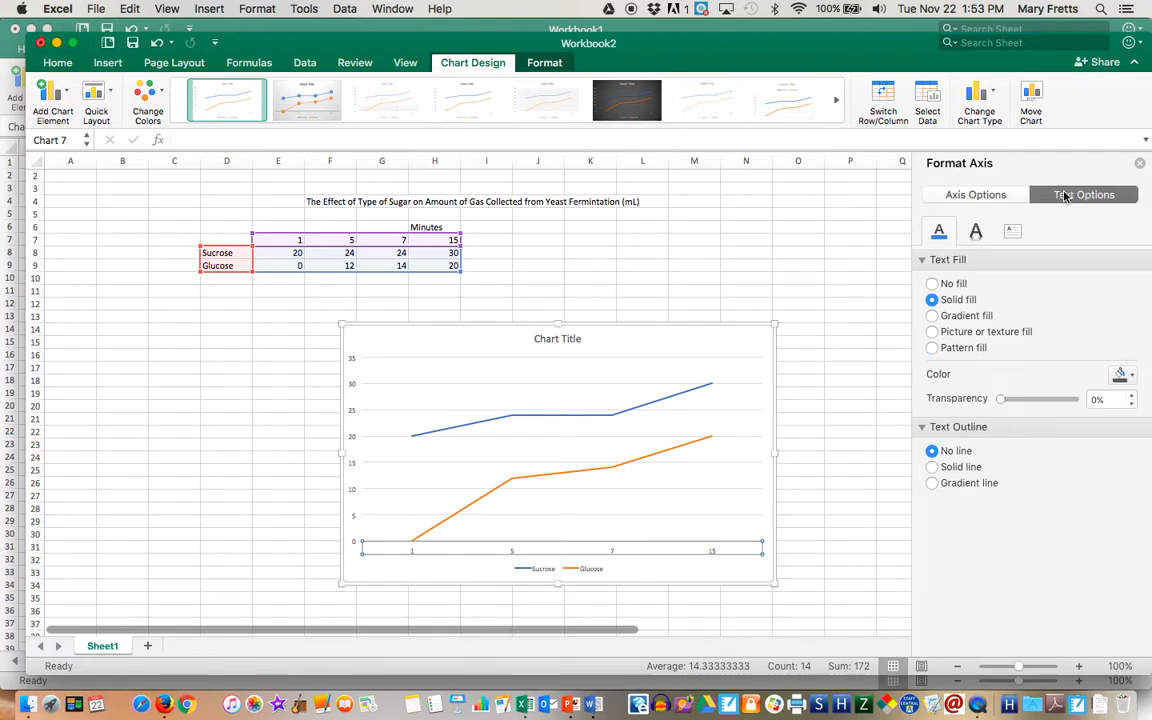
pyautogui.click(980, 196)
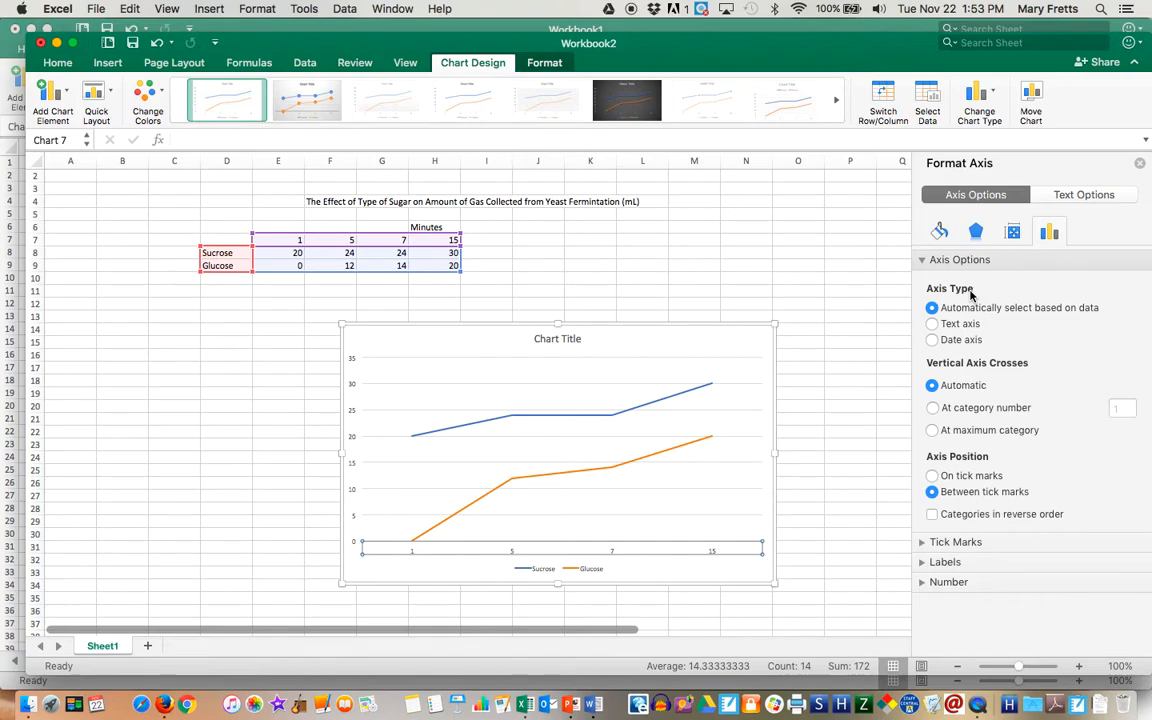
pyautogui.click(931, 340)
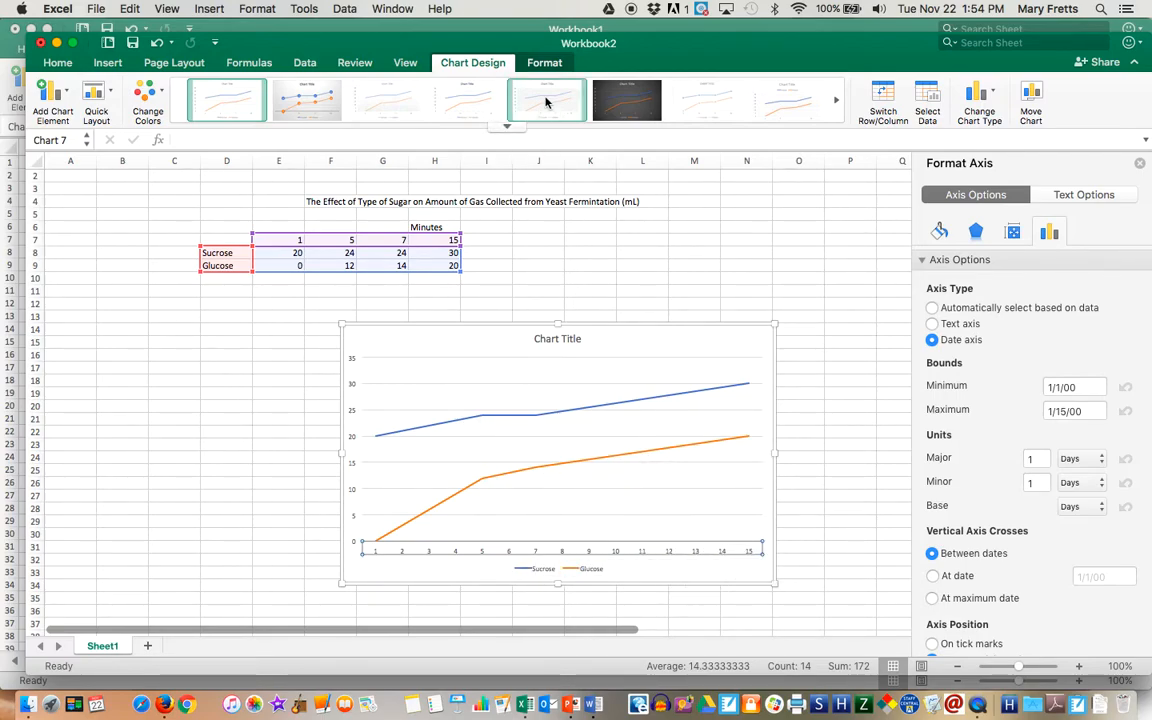
# Apply the light chart style with round data markers and a legend below, and compare the Text axis type before restoring Date axis
pyautogui.click(510, 127)
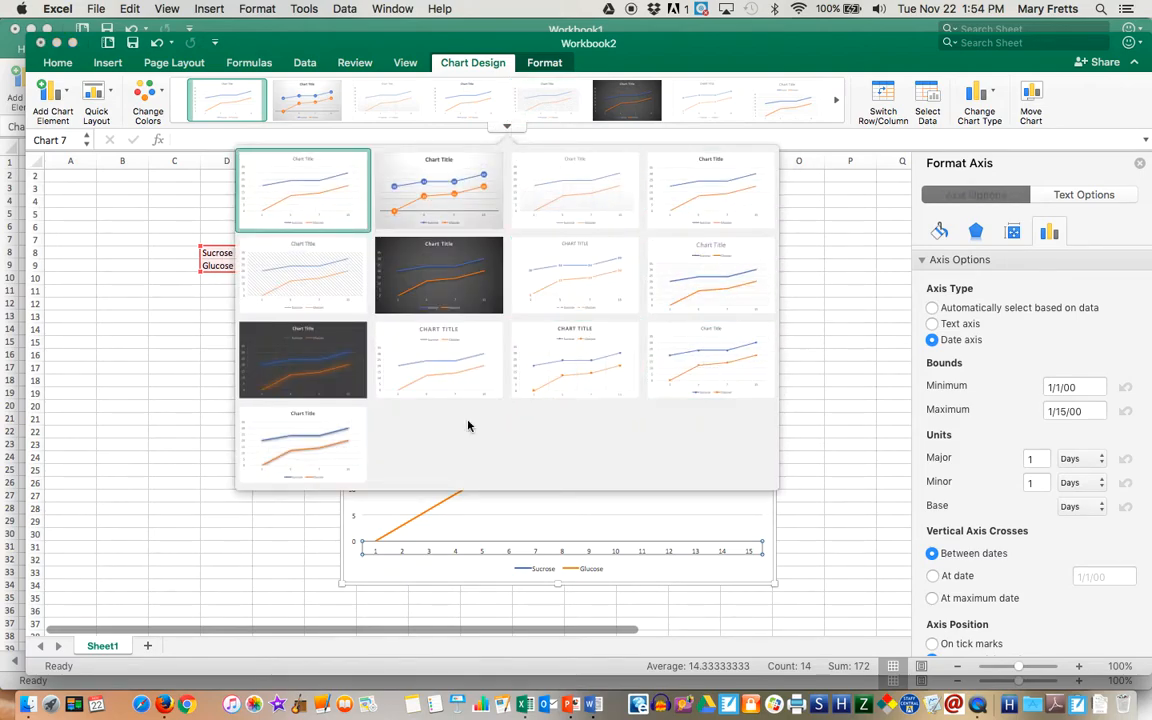
pyautogui.click(716, 363)
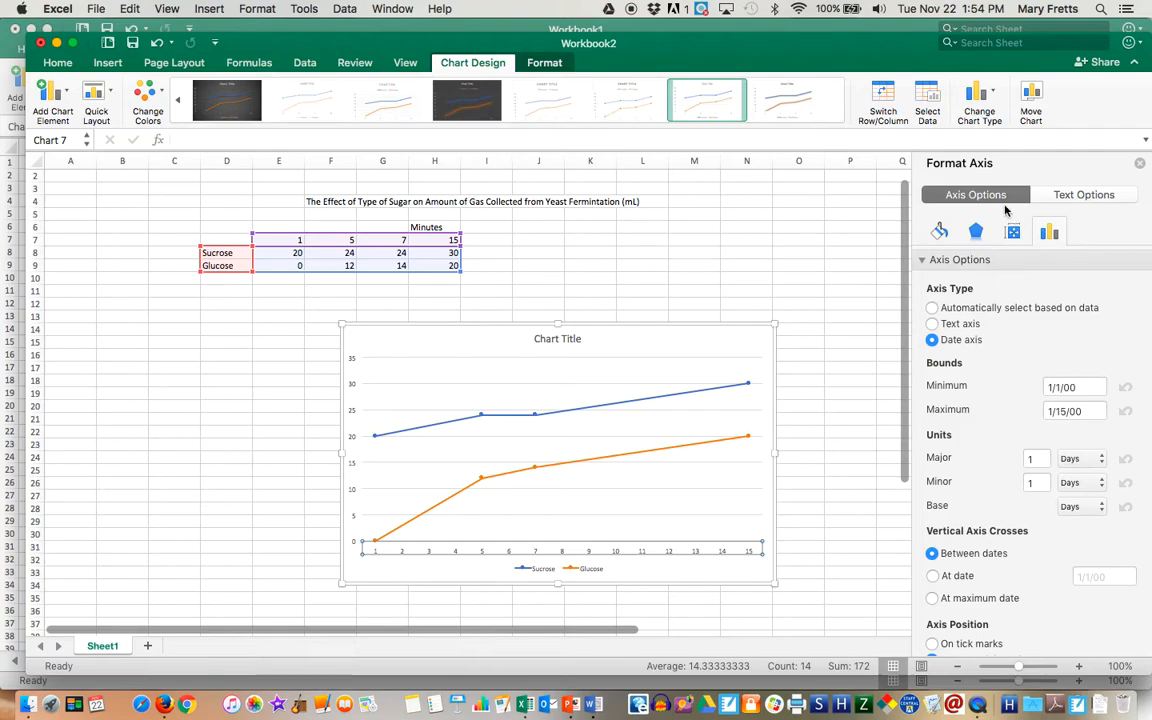
pyautogui.click(933, 324)
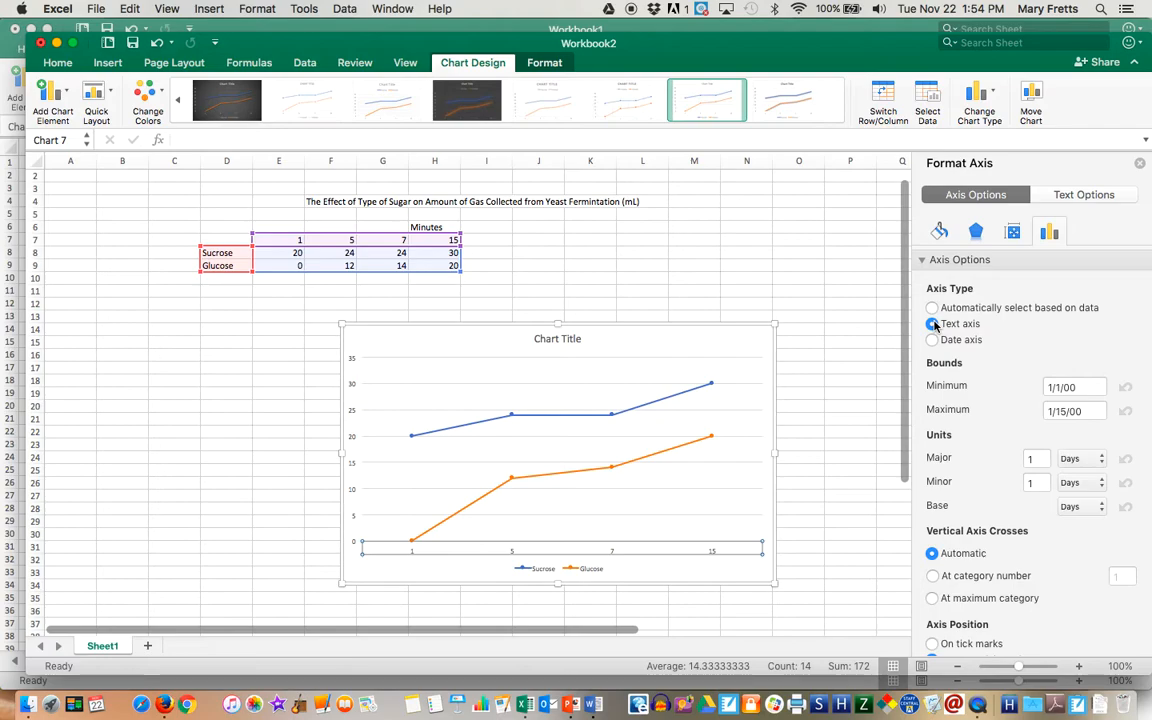
pyautogui.click(933, 340)
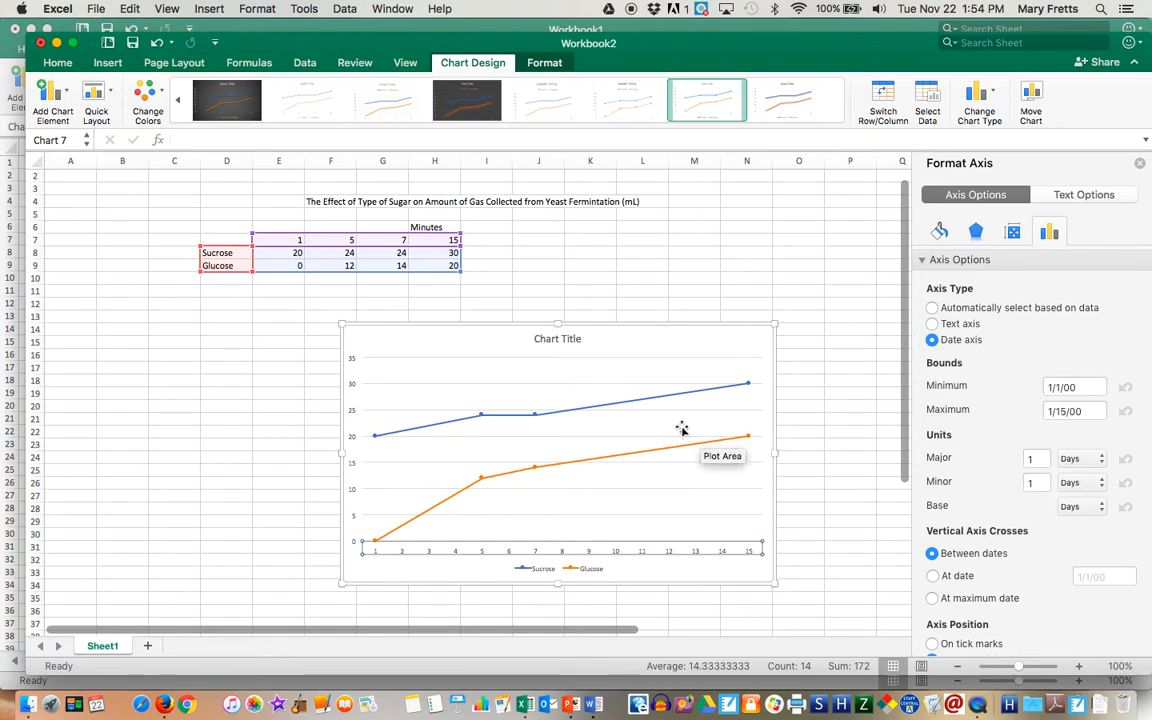
# Replace the chart title with "Graph #1 - Effect of Type of Sugar on the Amount of Gas Collected from Yeast Fermentation"
pyautogui.click(548, 339)
pyautogui.doubleClick(545, 338)
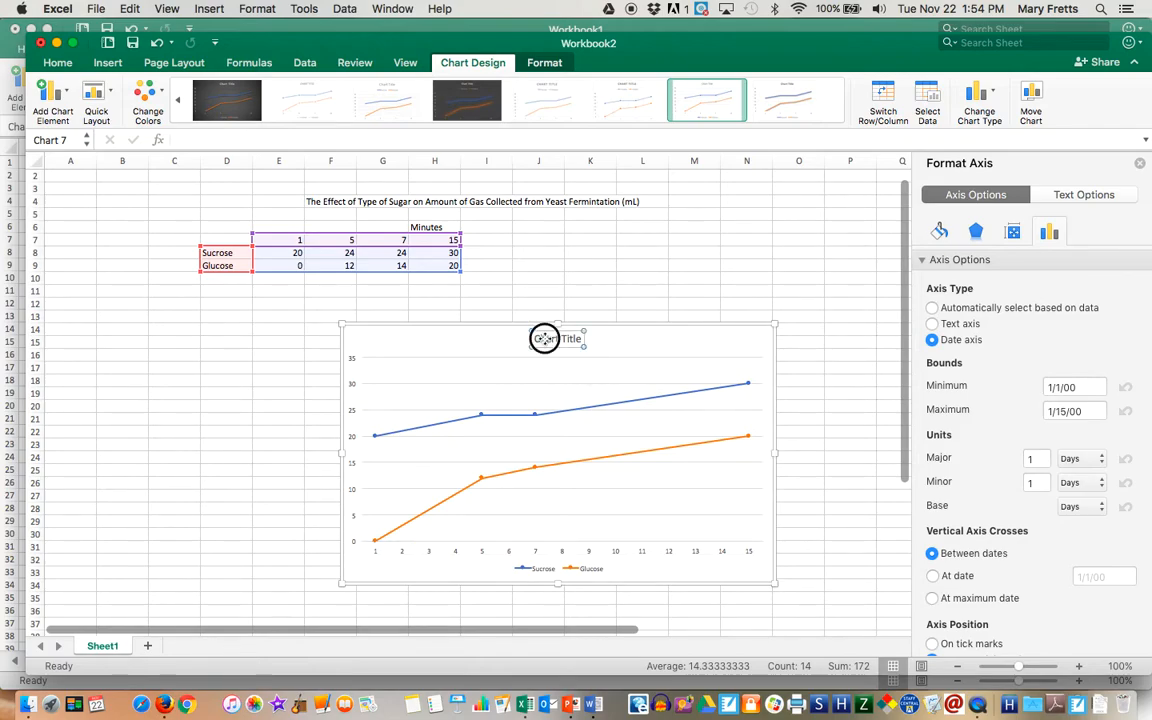
pyautogui.moveTo(543, 338)
pyautogui.mouseDown()
pyautogui.moveTo(578, 340)
pyautogui.moveTo(549, 339)
pyautogui.mouseUp()
pyautogui.write('Graph #1 -')
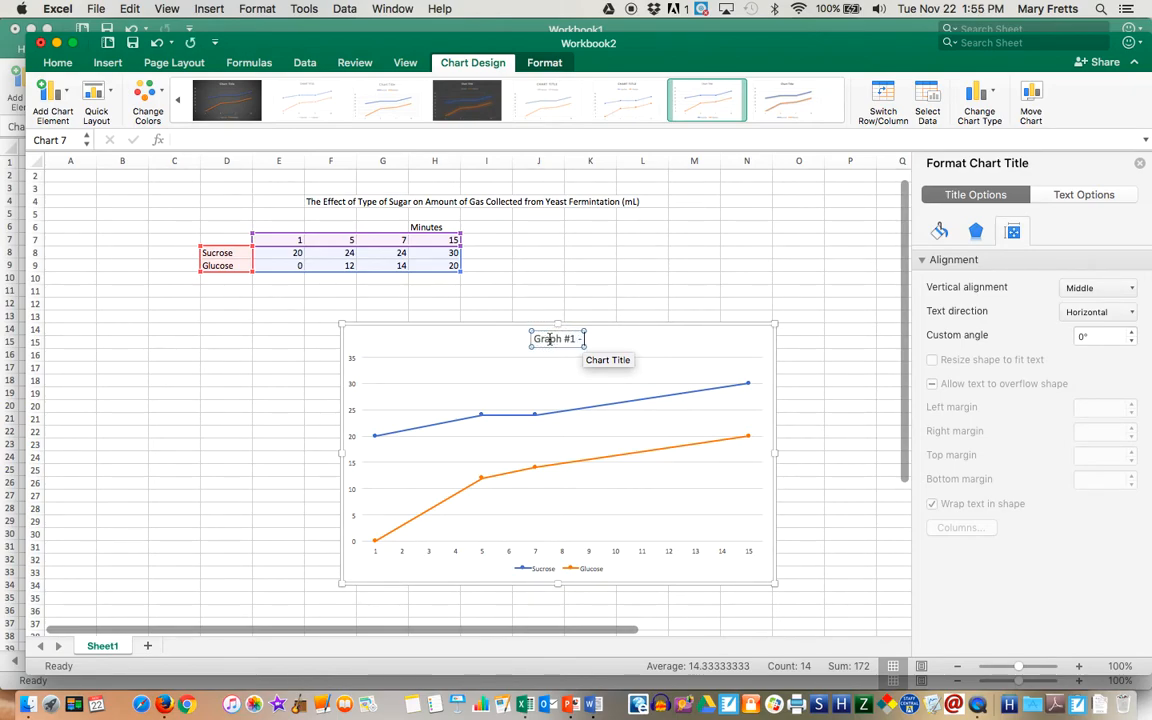
pyautogui.write(' Effect of Ty')
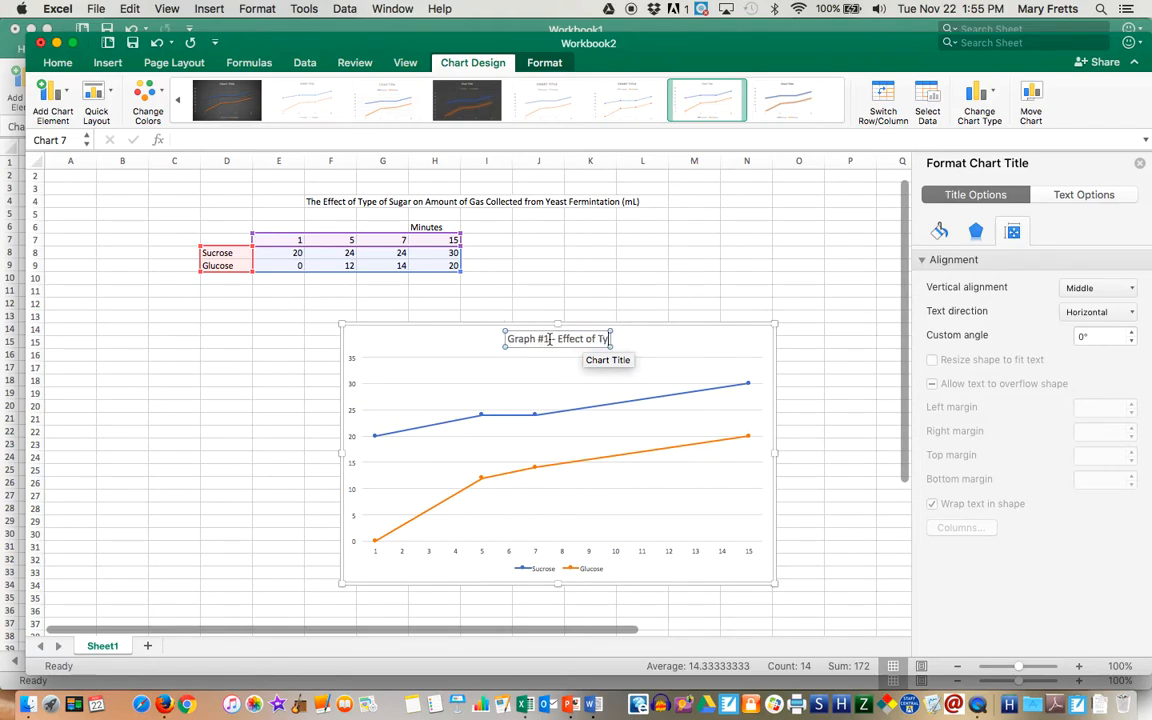
pyautogui.write('pe of Sug')
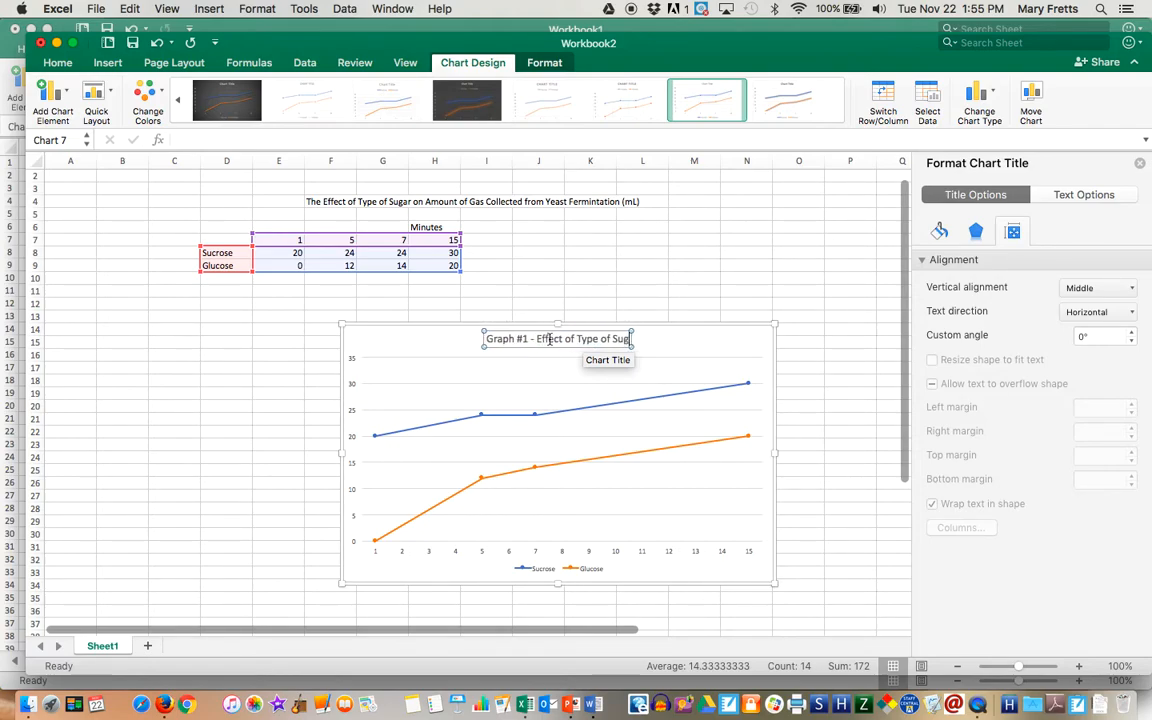
pyautogui.write('ar on the Amount of')
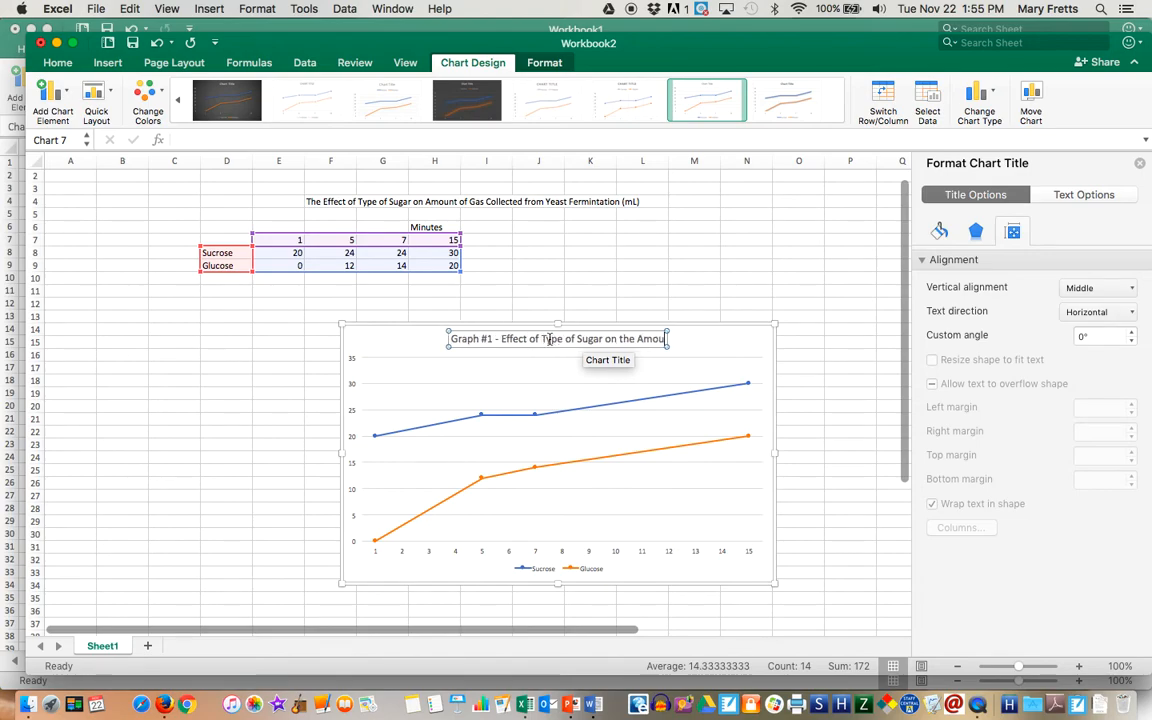
pyautogui.write('s')
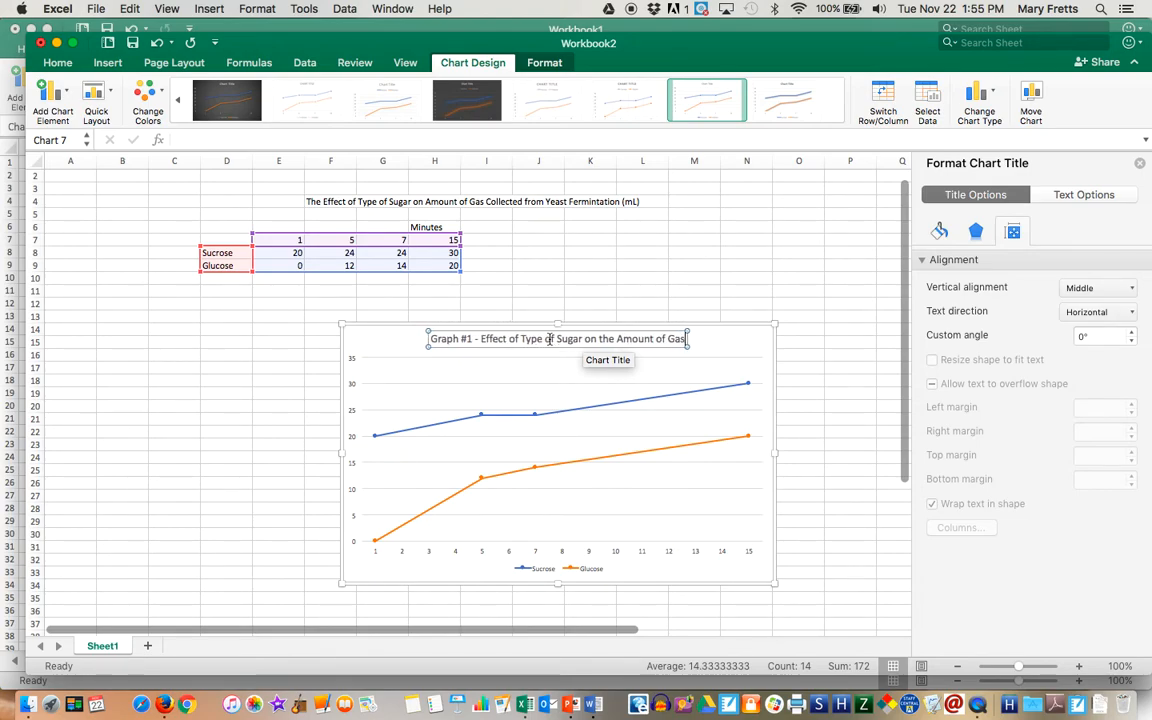
pyautogui.write(' Collected')
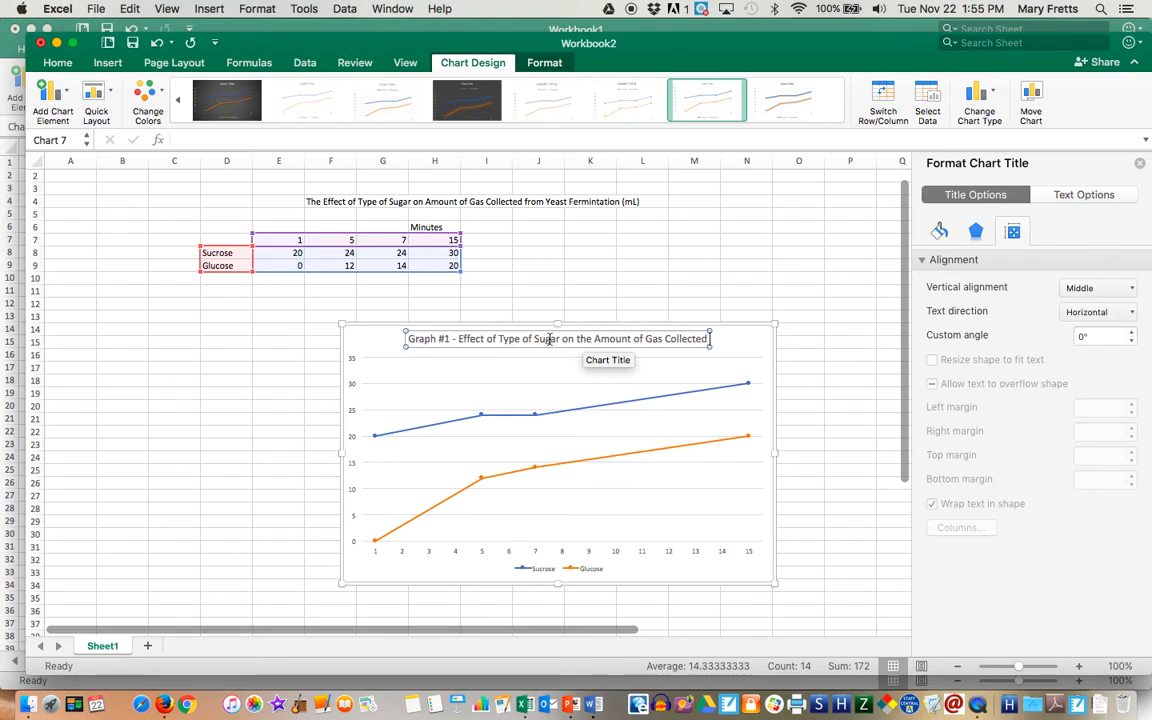
pyautogui.write(' from Yeast Fermentation')
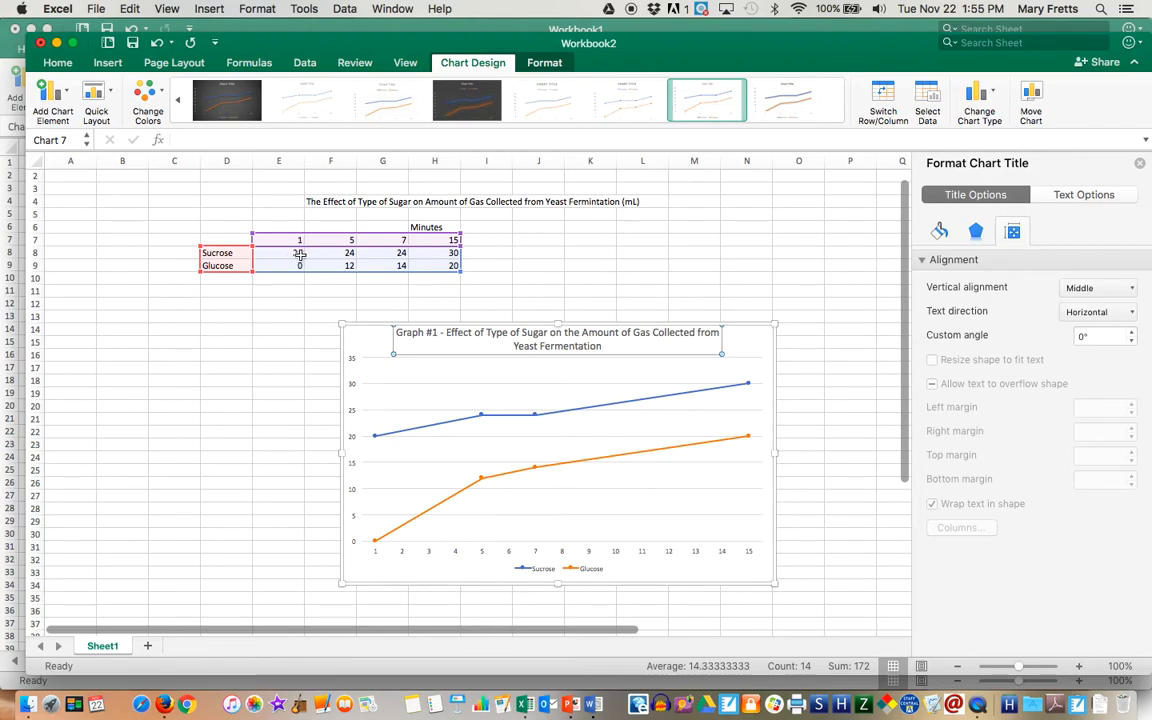
# Add a primary horizontal axis title to the chart and set its text to "Minutes"
pyautogui.click(68, 95)
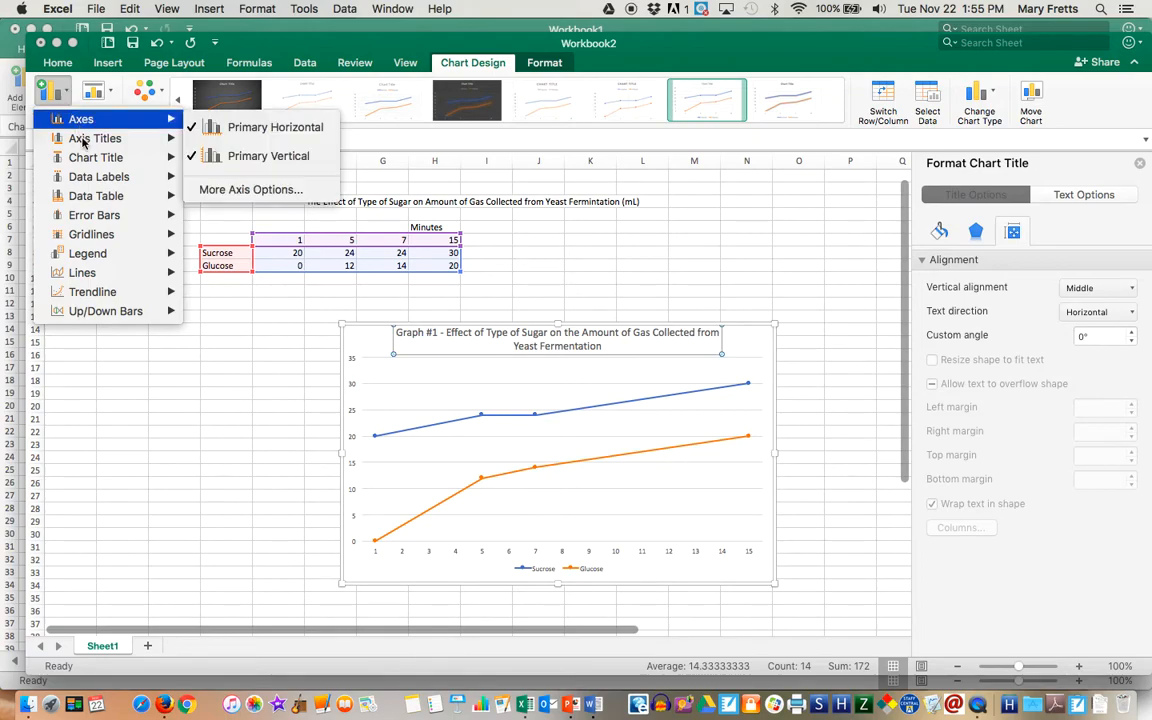
pyautogui.moveTo(83, 142)
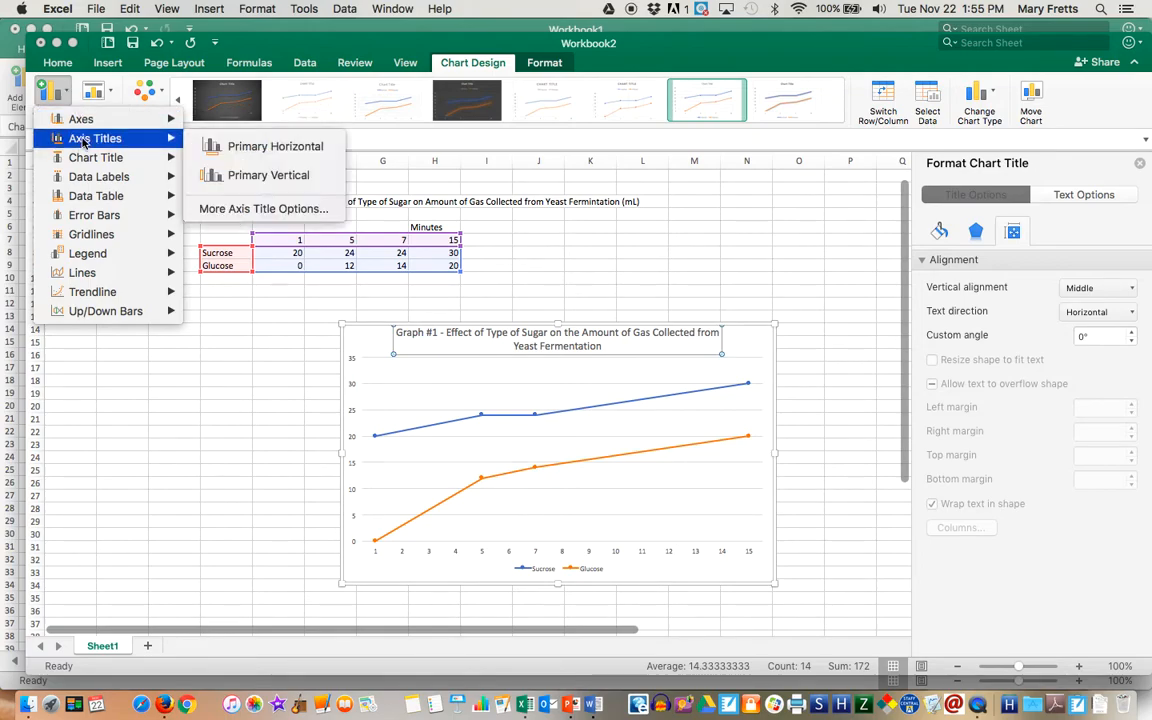
pyautogui.click(238, 152)
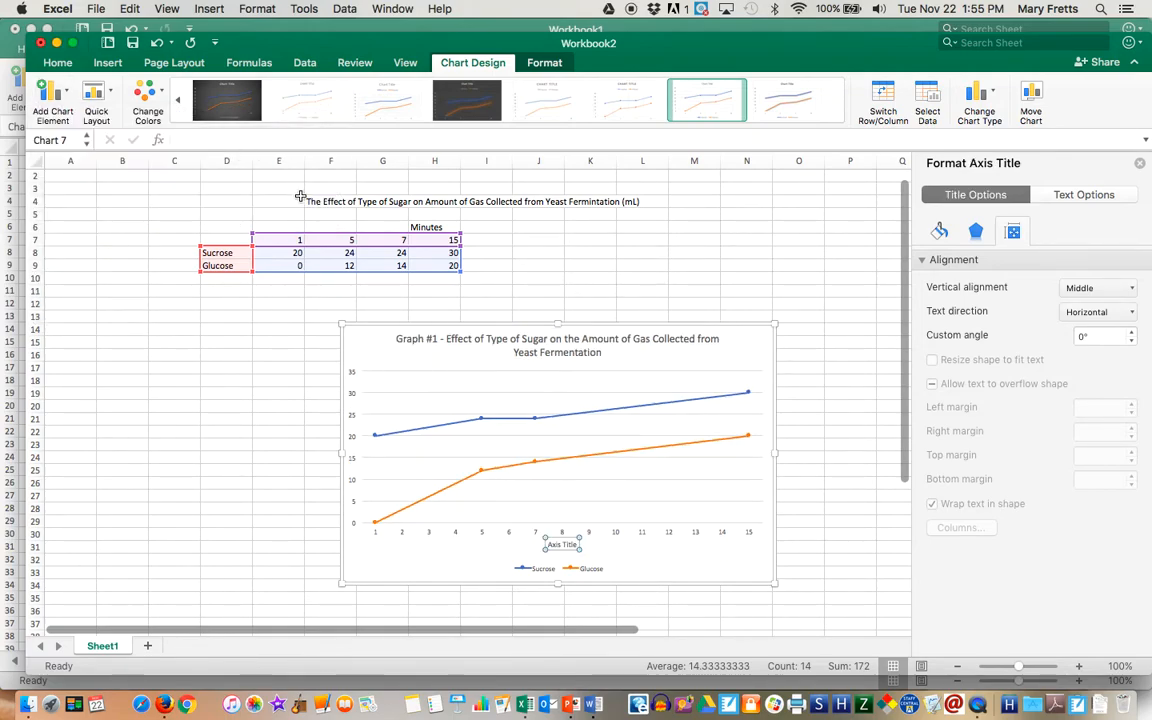
pyautogui.click(577, 545)
pyautogui.moveTo(577, 545); pyautogui.dragTo(548, 540)
pyautogui.write('Minutes')
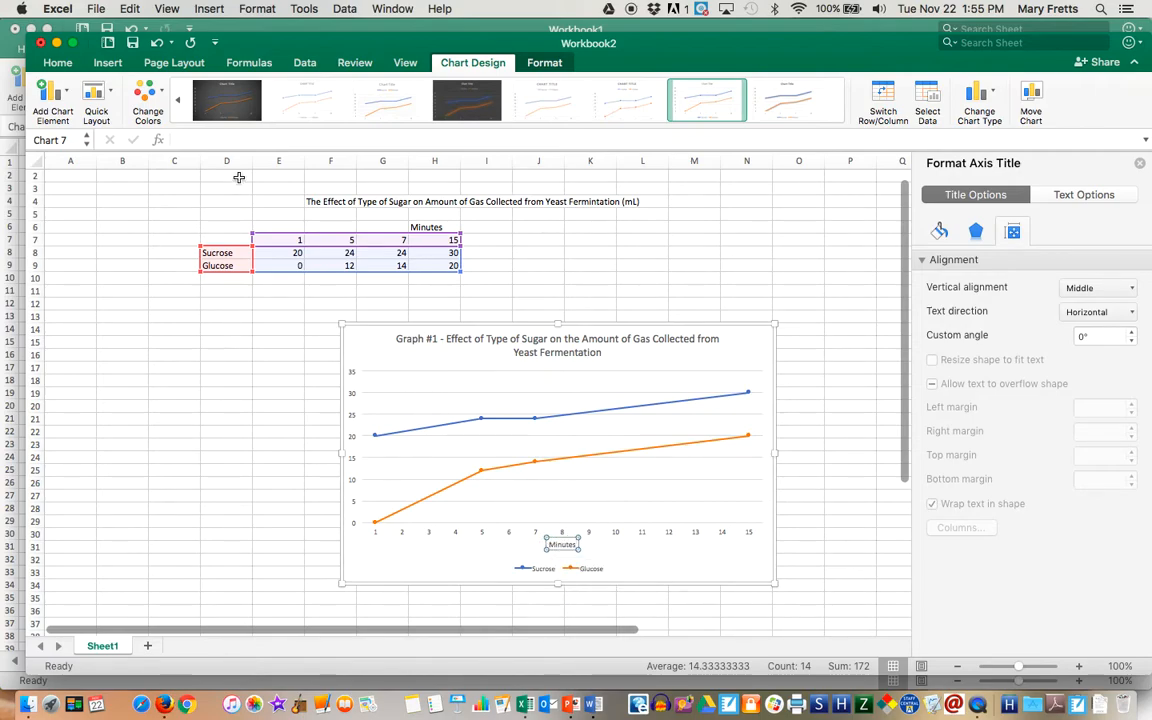
# Add a primary vertical axis title to the chart and set its text to "Mean Amount of Gas (mL)"
pyautogui.click(50, 92)
pyautogui.moveTo(80, 138)
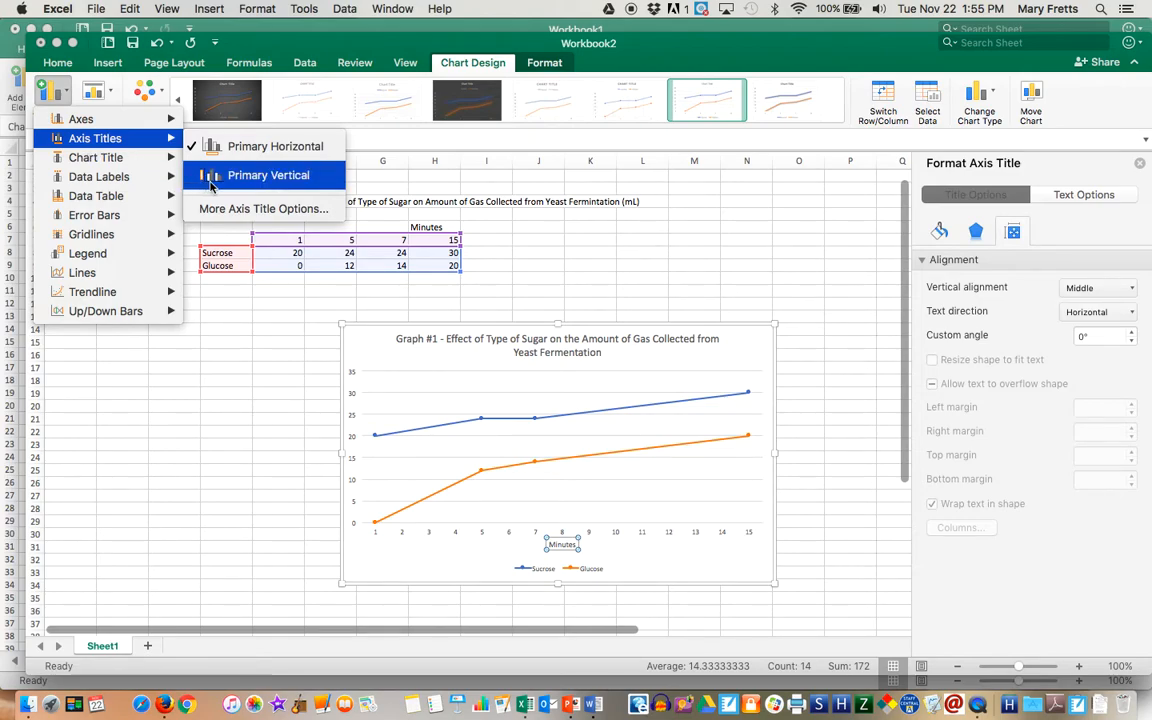
pyautogui.click(211, 180)
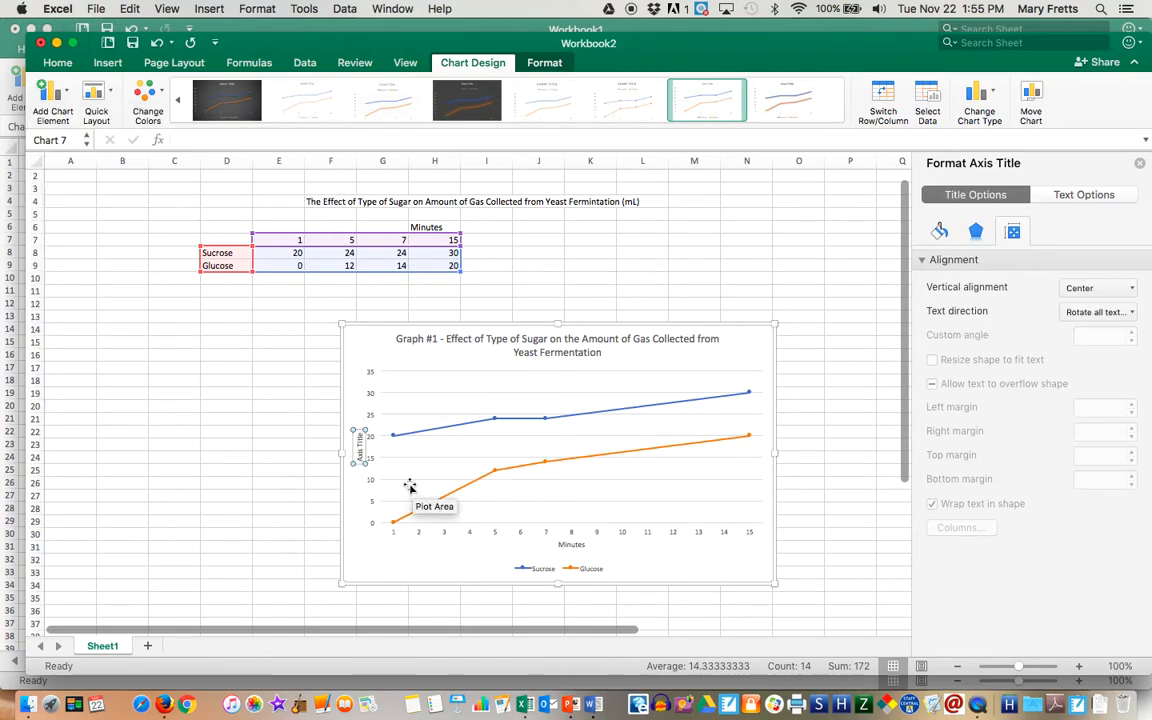
pyautogui.moveTo(358, 433); pyautogui.dragTo(358, 465)
pyautogui.write('Mea')
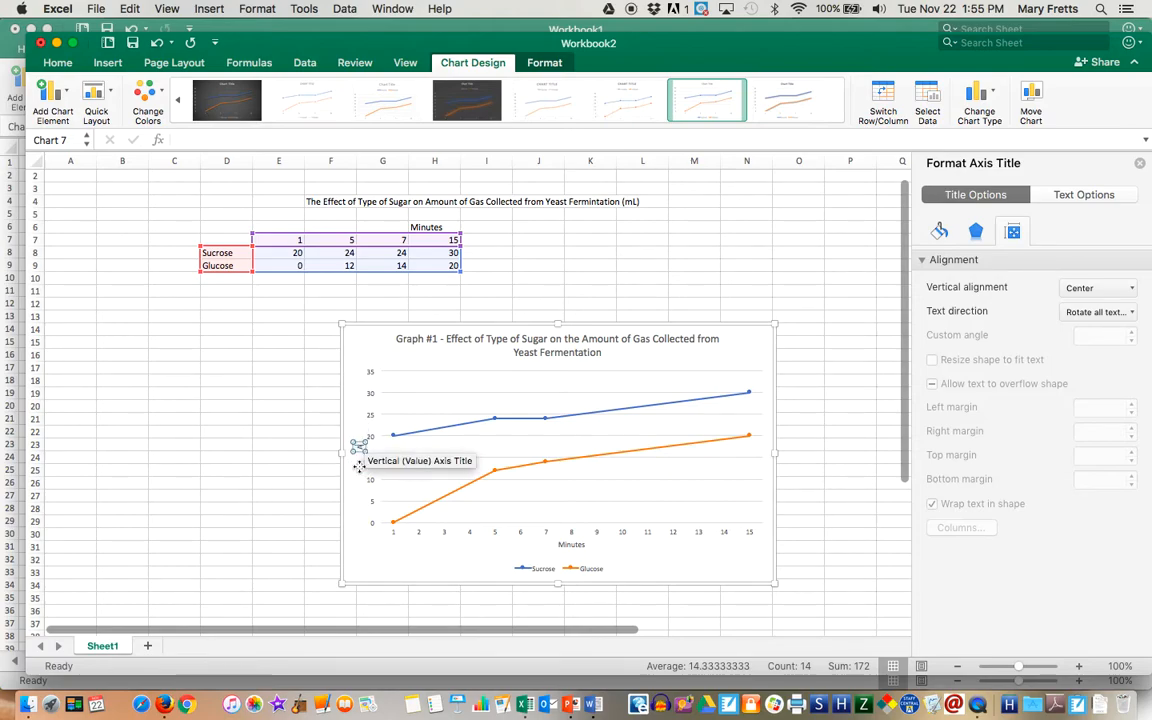
pyautogui.write('n Amount of Gas (mL)')
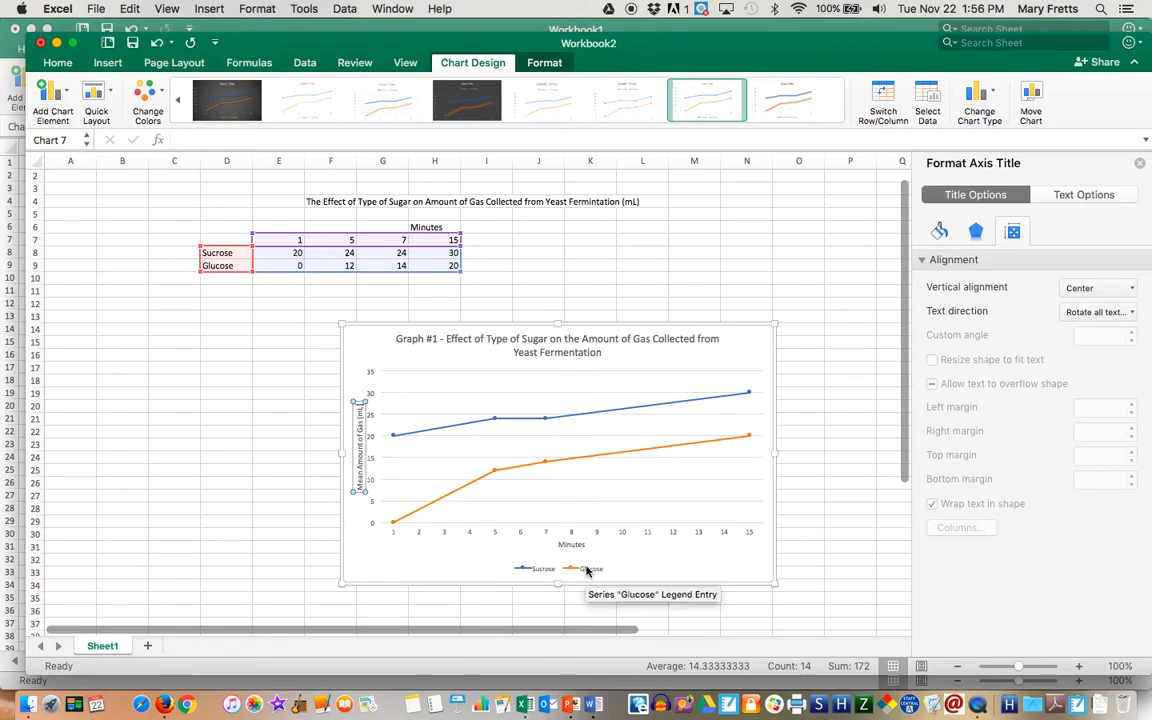
# Move the chart's legend for Sucrose and Glucose to the right of the plot area
pyautogui.click(588, 570)
pyautogui.click(64, 89)
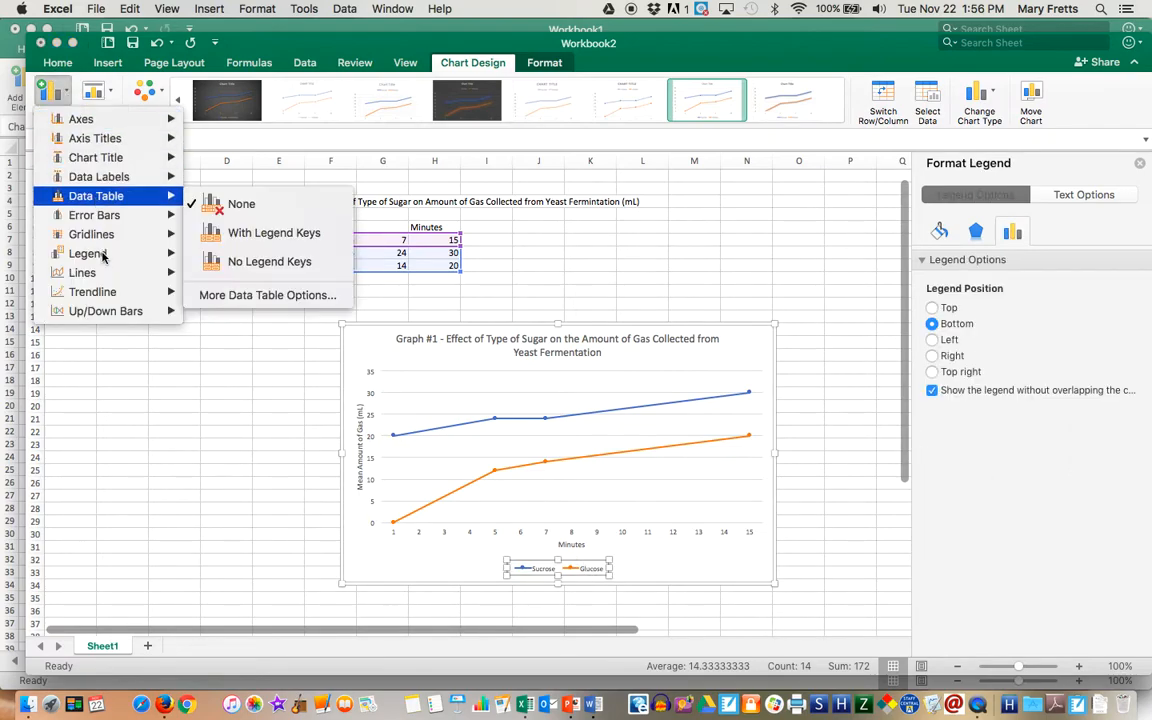
pyautogui.moveTo(103, 257)
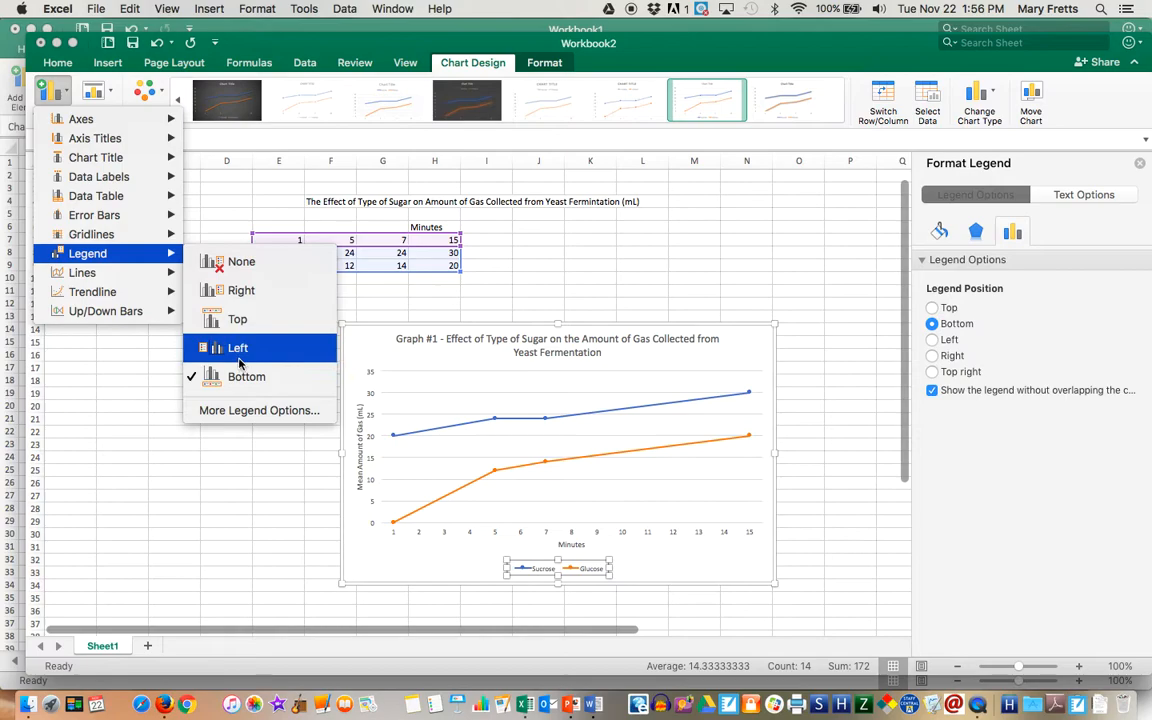
pyautogui.click(241, 290)
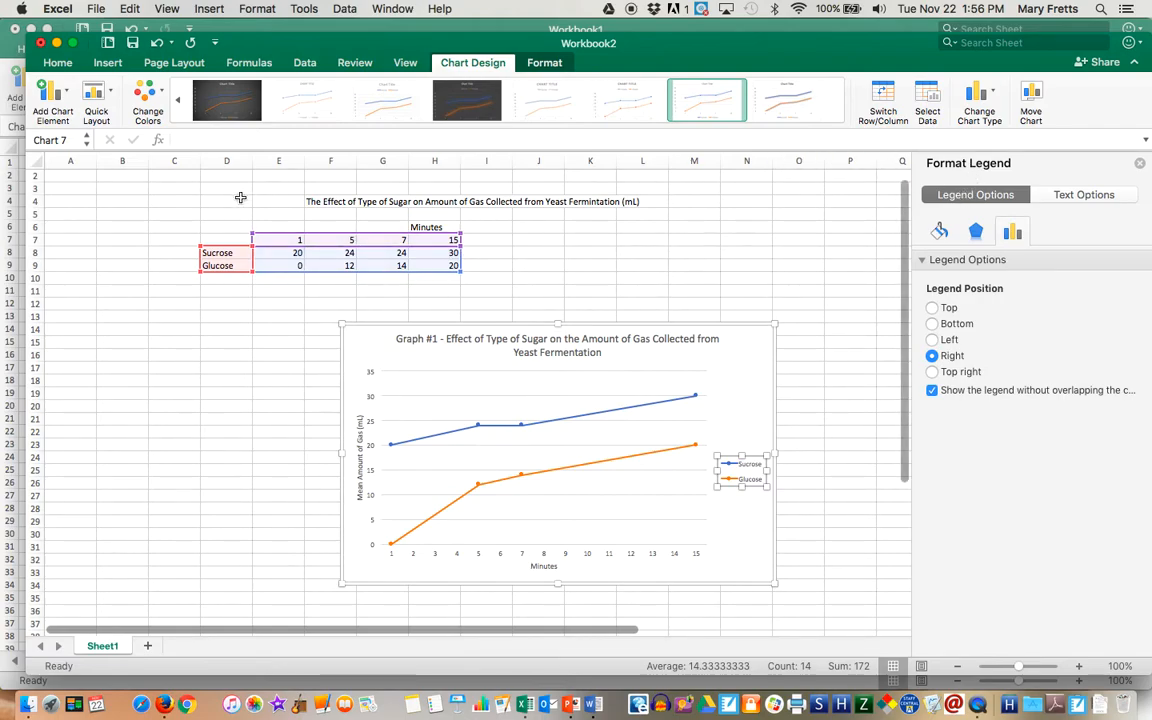
# Examine the horizontal axis's formatting settings, including its fill, line and effects options
pyautogui.click(538, 556)
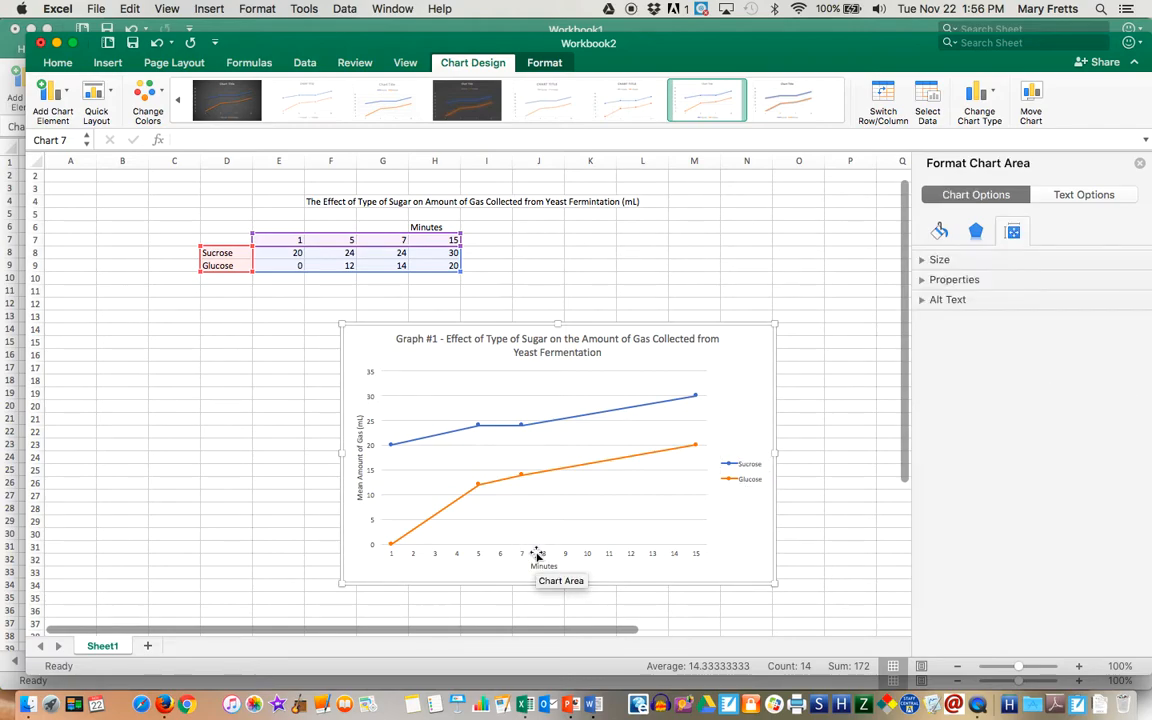
pyautogui.click(536, 554)
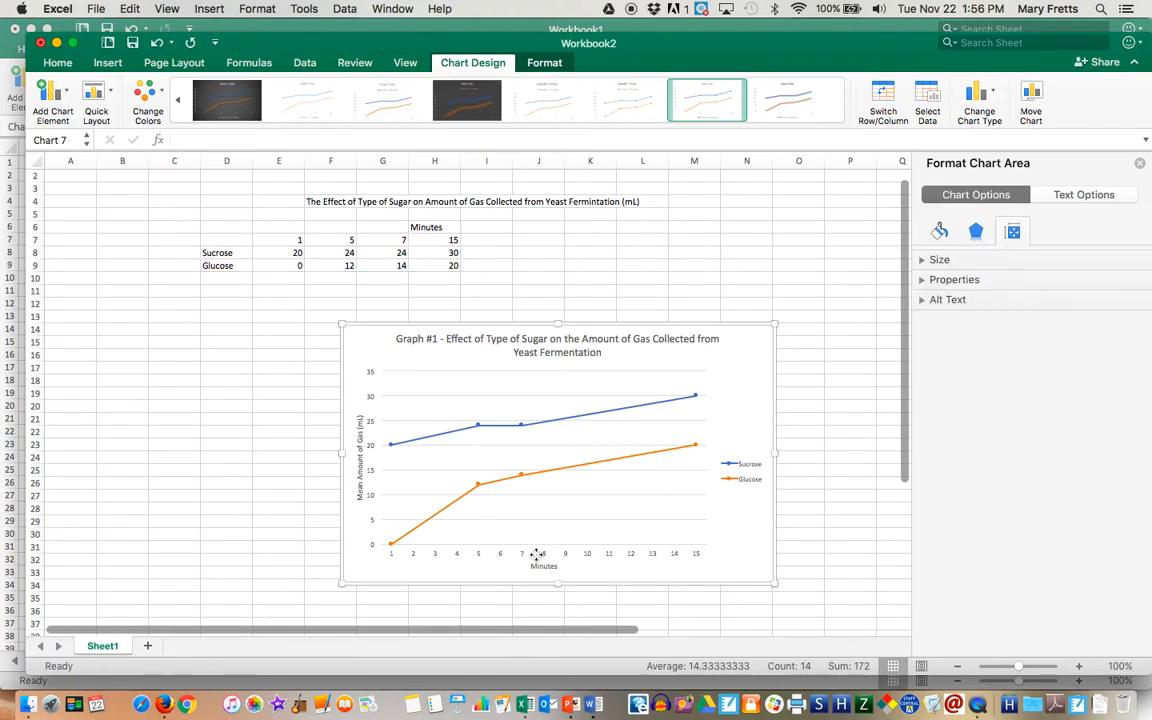
pyautogui.click(498, 555)
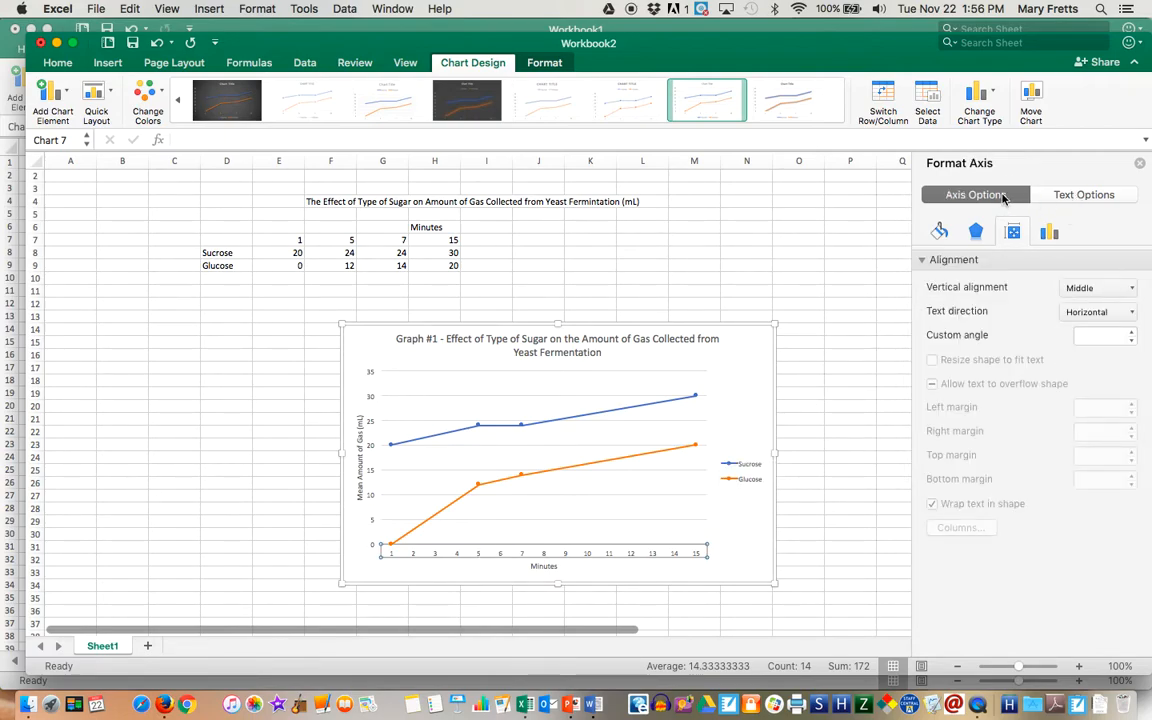
pyautogui.click(1048, 231)
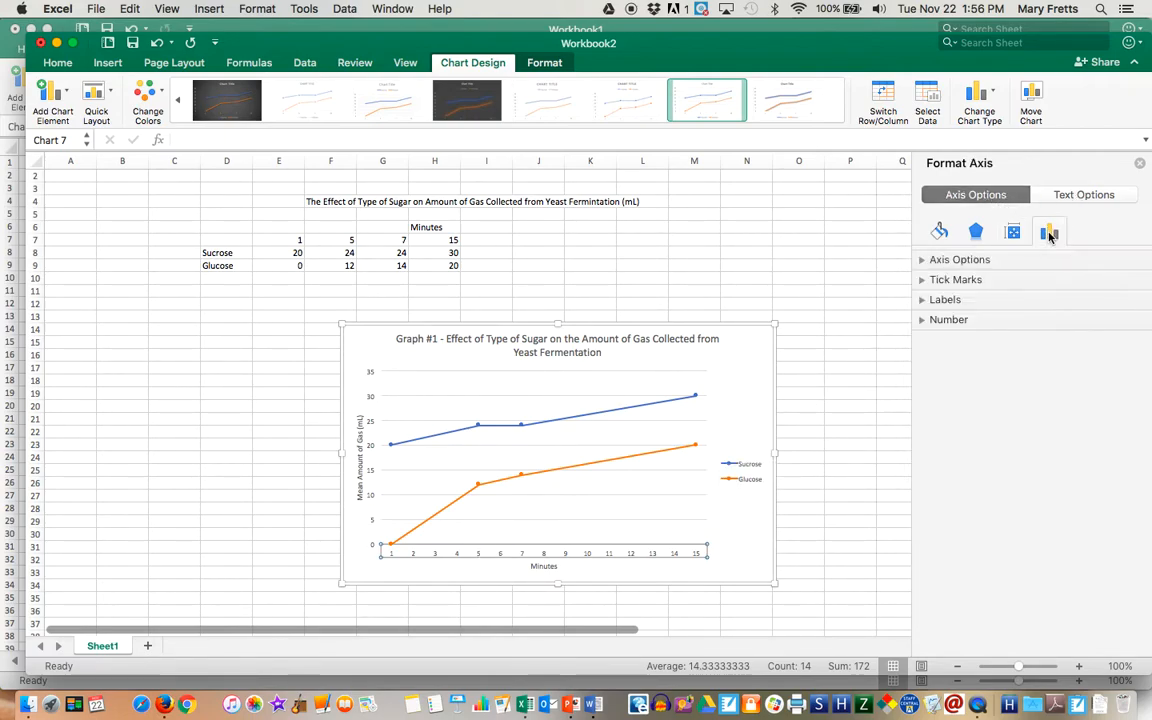
pyautogui.click(941, 233)
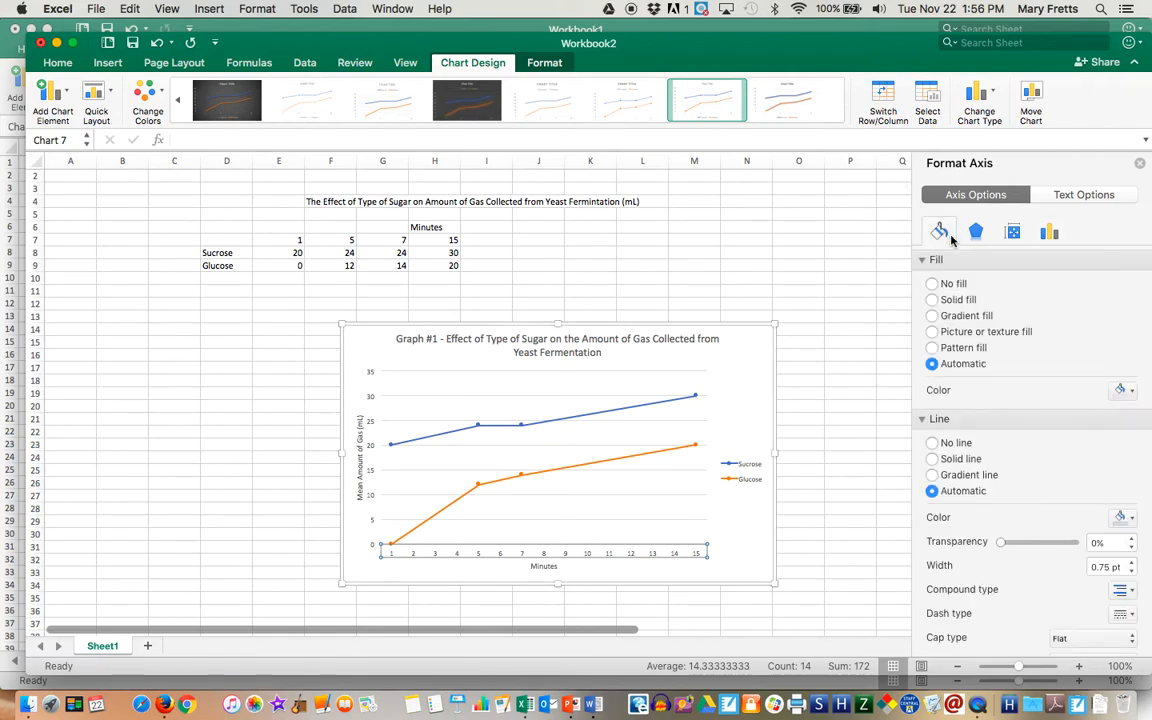
pyautogui.click(975, 234)
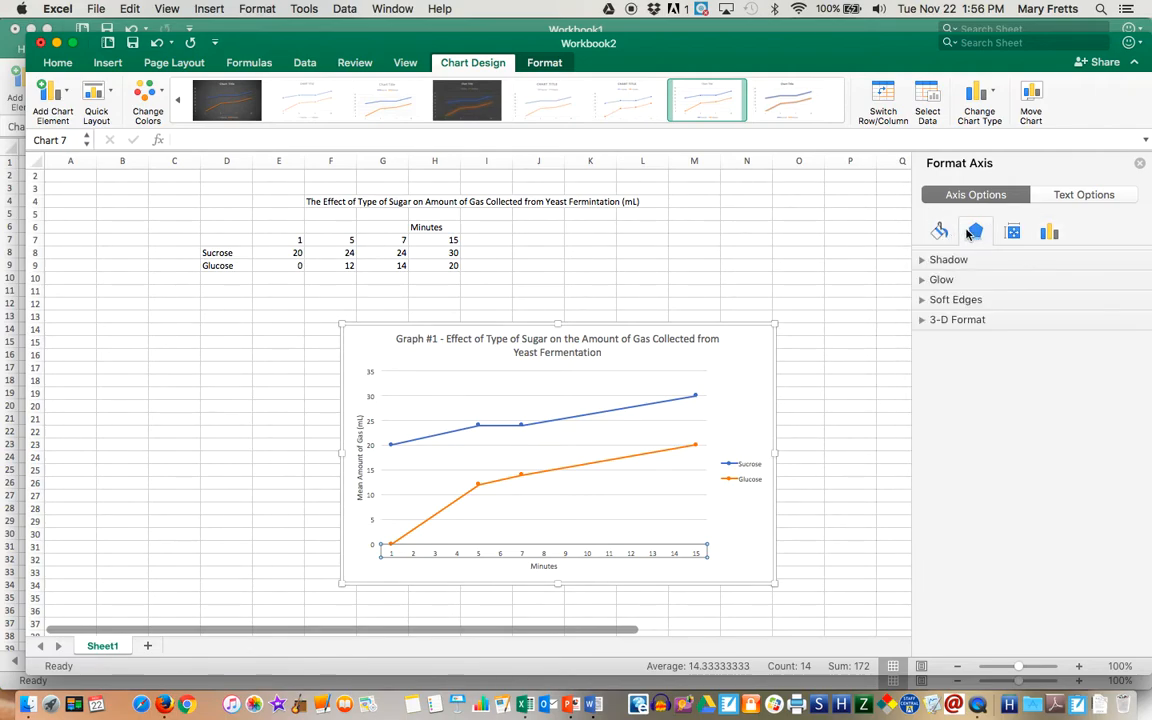
pyautogui.click(944, 232)
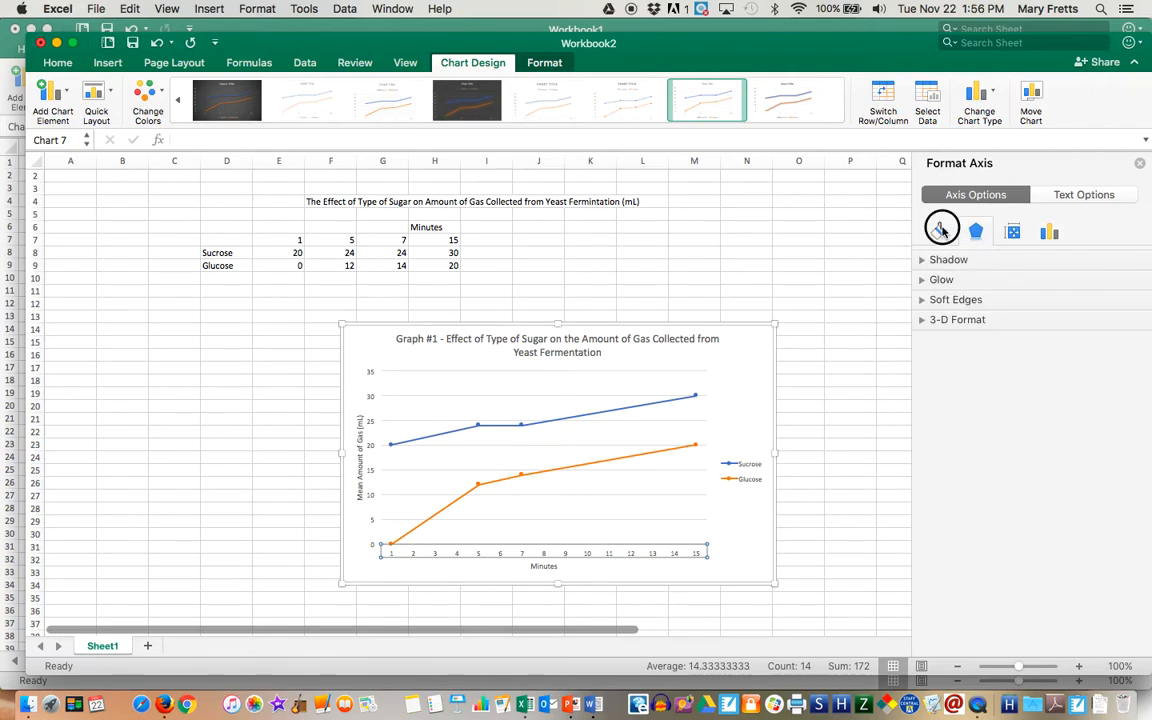
pyautogui.click(684, 550)
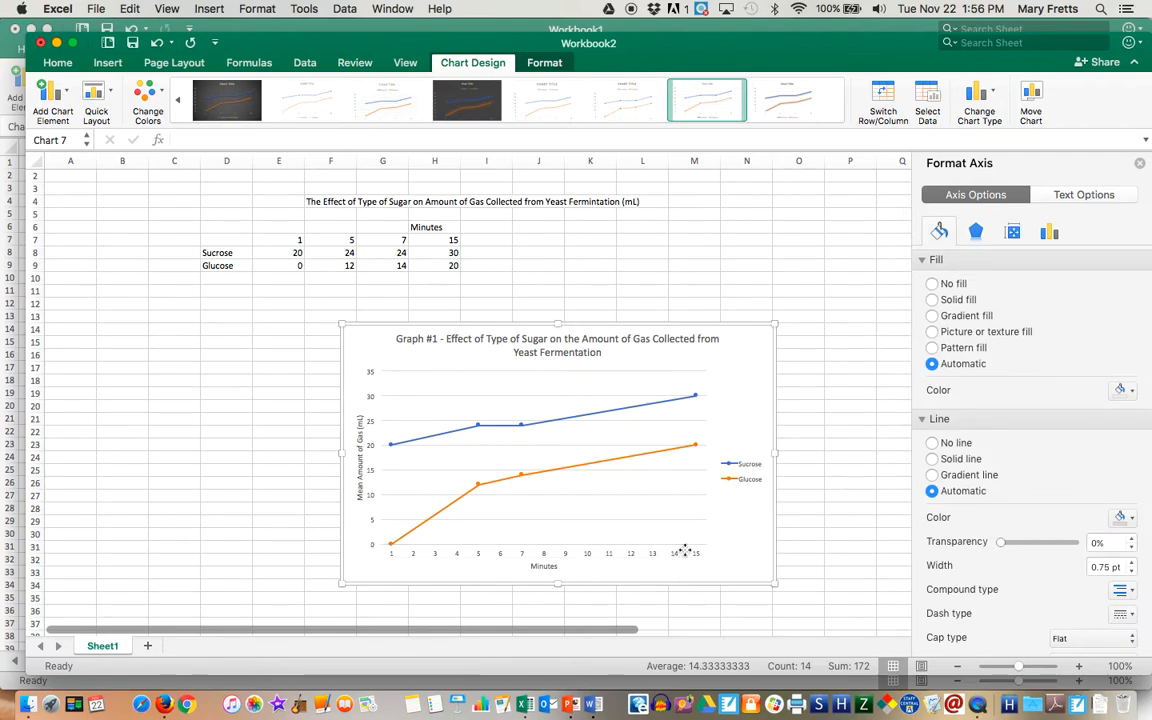
# Compare the horizontal axis's spacing with automatic axis type selection, and restore the Date axis type
pyautogui.click(607, 553)
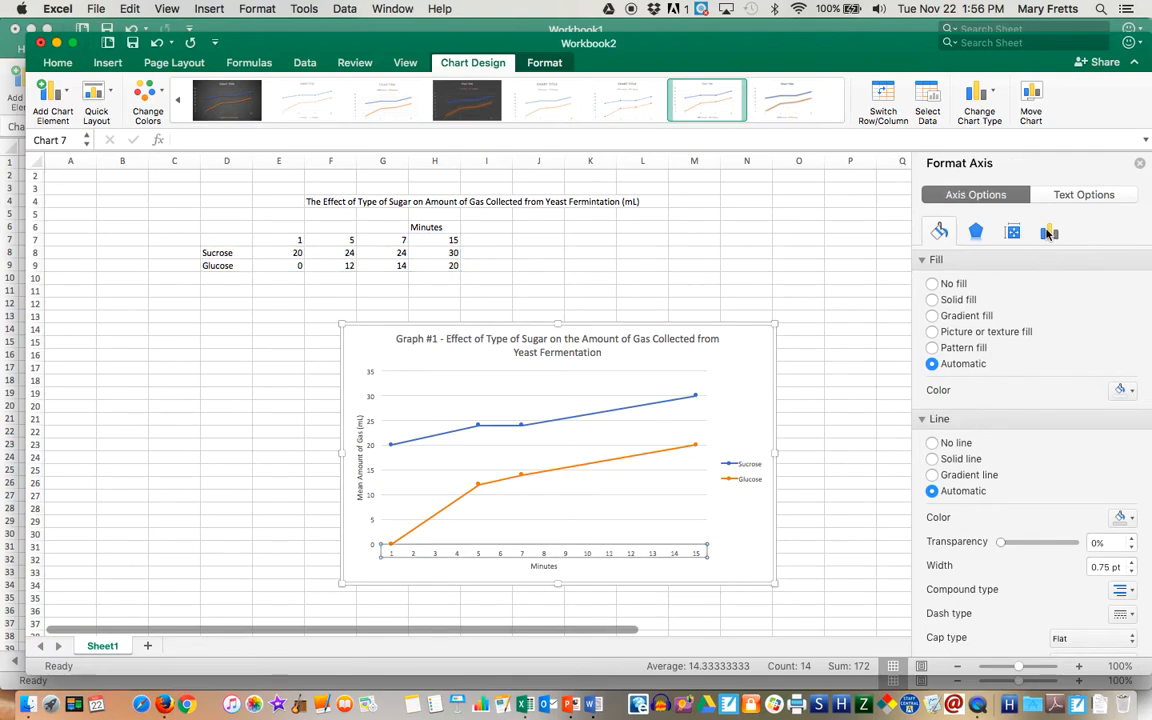
pyautogui.click(1075, 196)
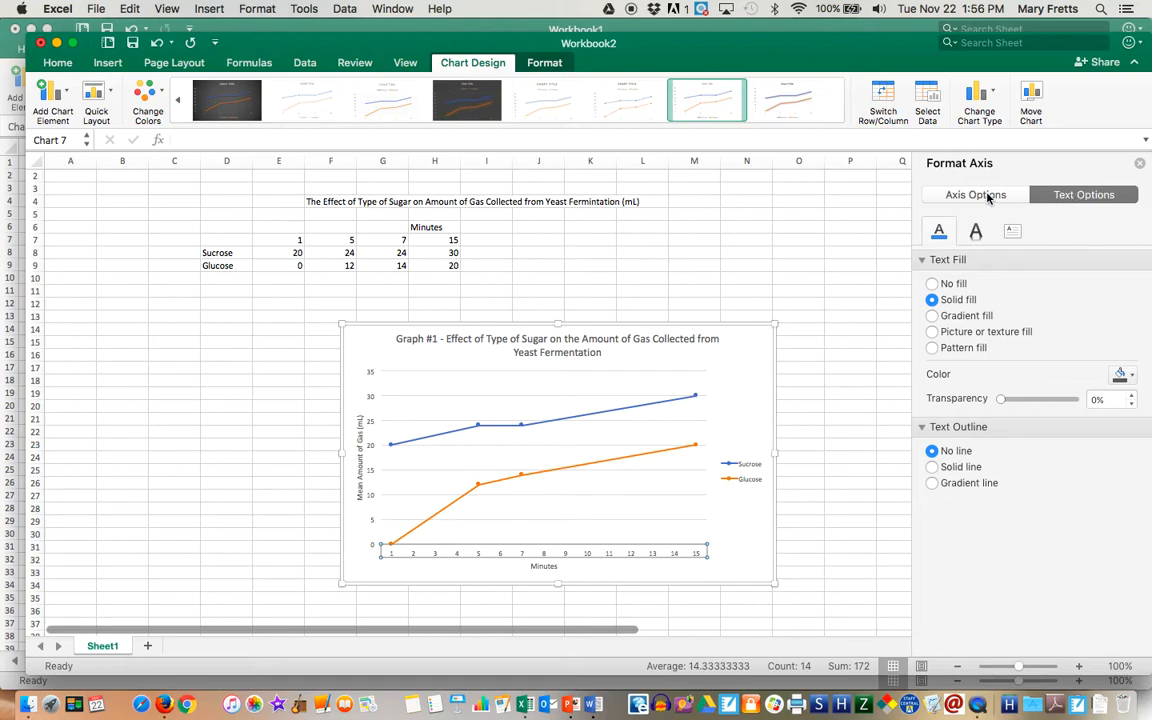
pyautogui.click(983, 196)
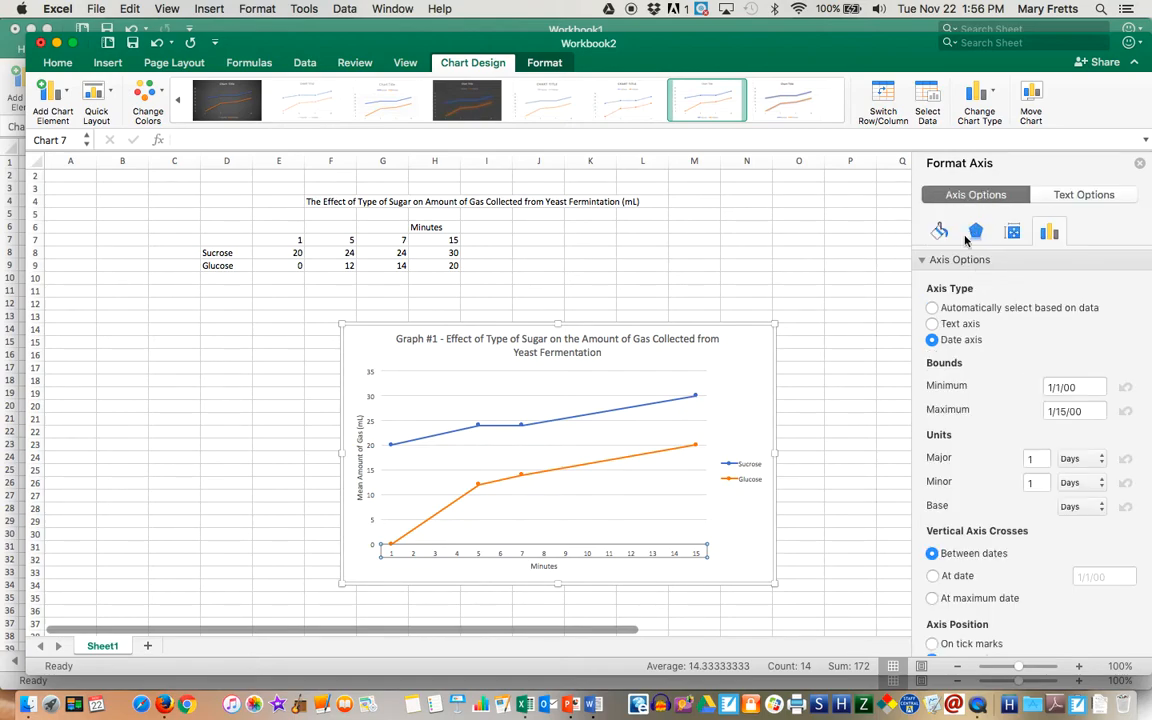
pyautogui.click(931, 324)
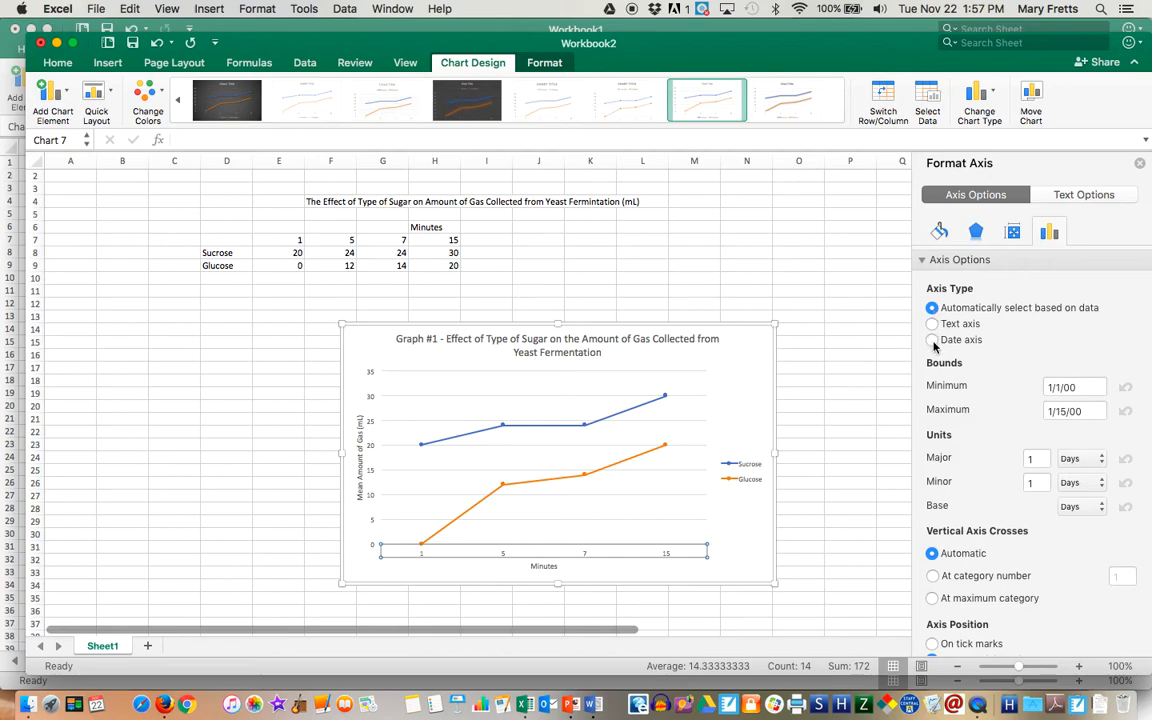
pyautogui.click(931, 340)
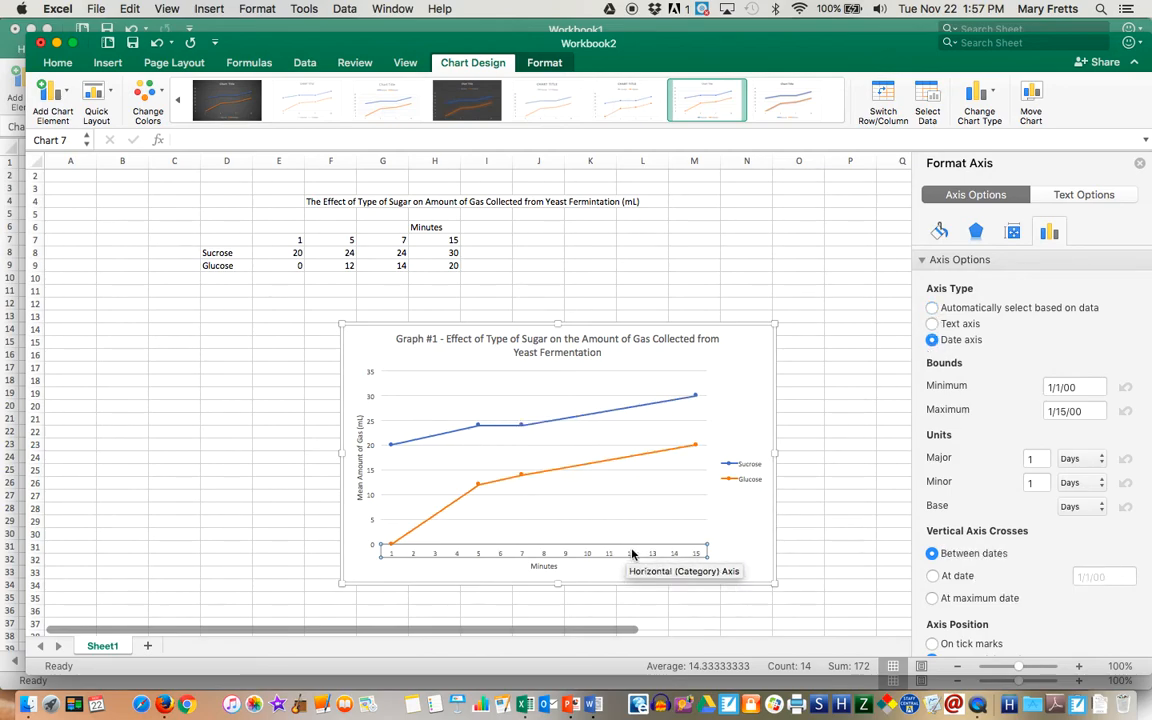